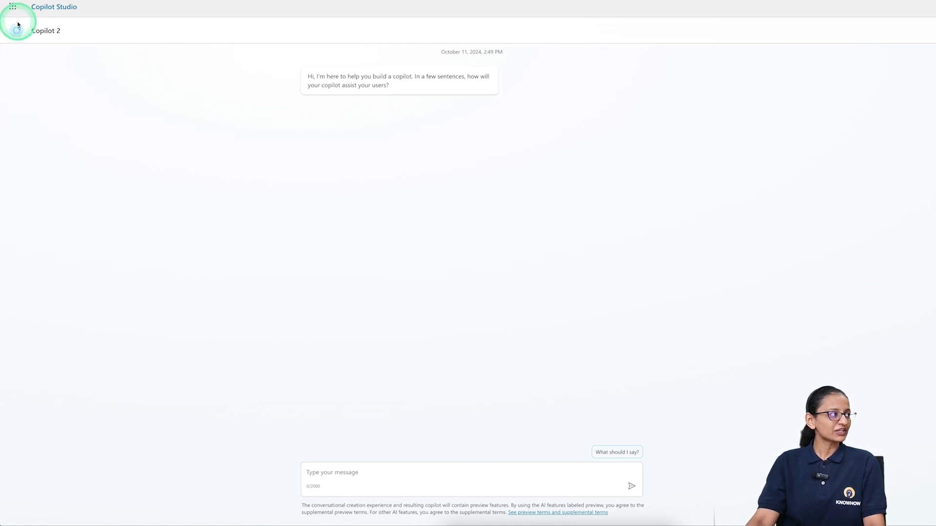
Step: Skip the conversational setup and create a copilot named "Knowledge data verse"
{"action": "double_click", "coordinate": [49, 30]}
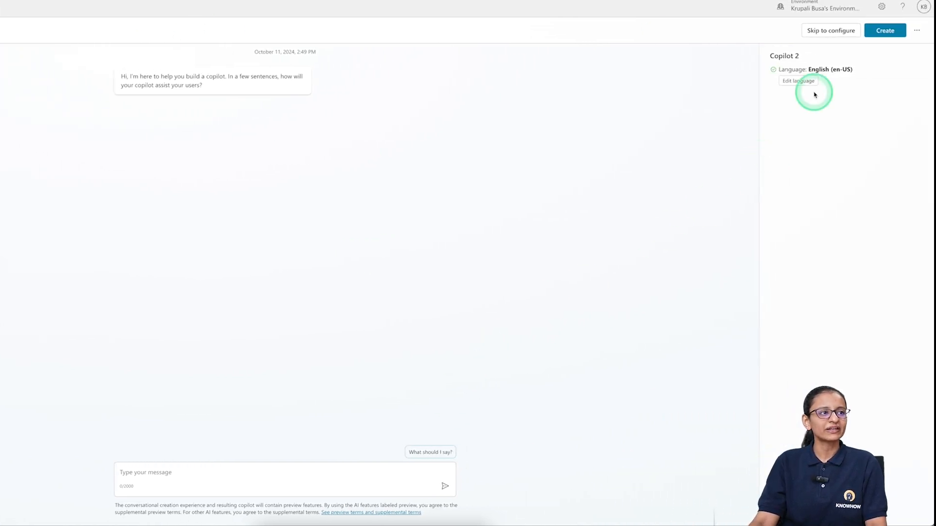
{"action": "left_click", "coordinate": [834, 30]}
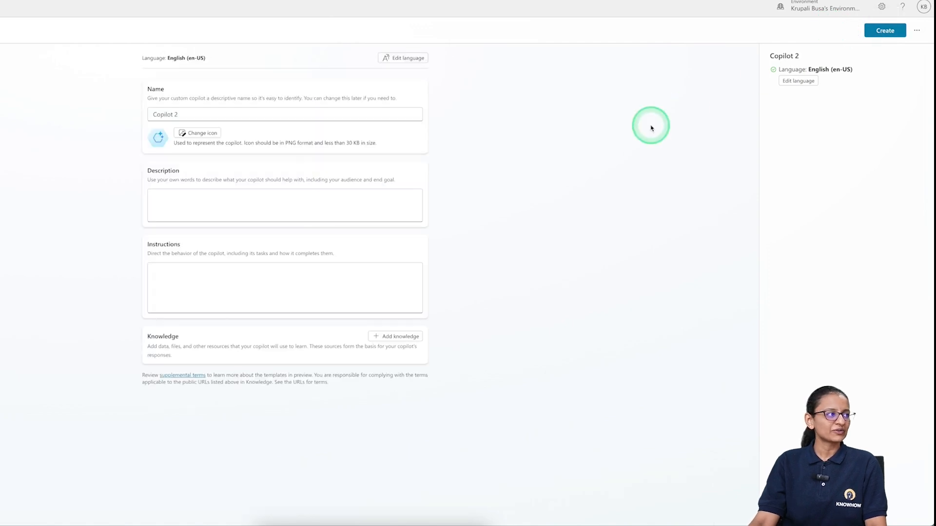
{"action": "triple_click", "coordinate": [244, 113]}
{"action": "type", "text": "Knowledge dat"}
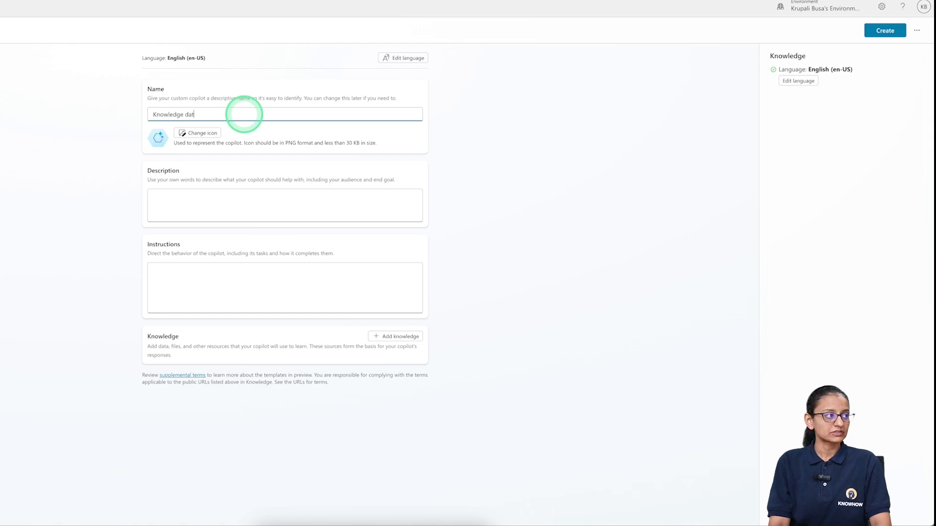
{"action": "type", "text": "a verse"}
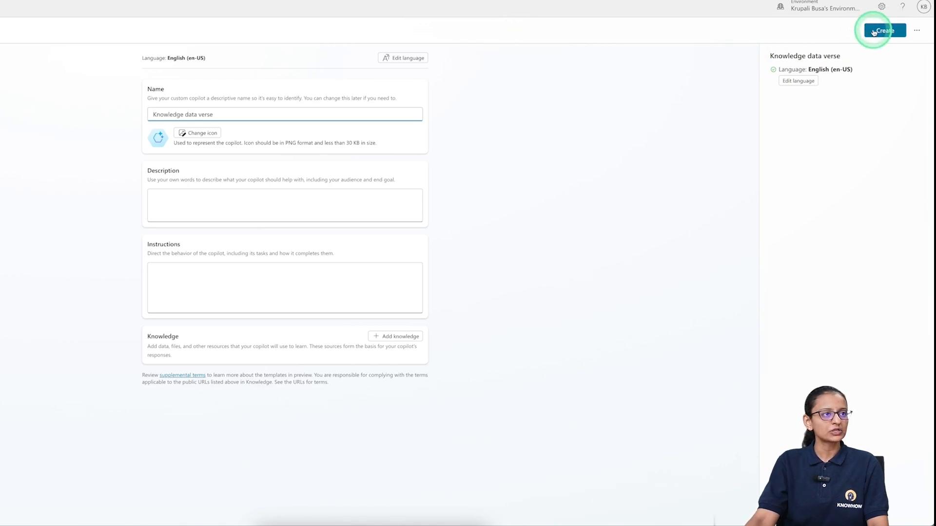
{"action": "left_click", "coordinate": [874, 33]}
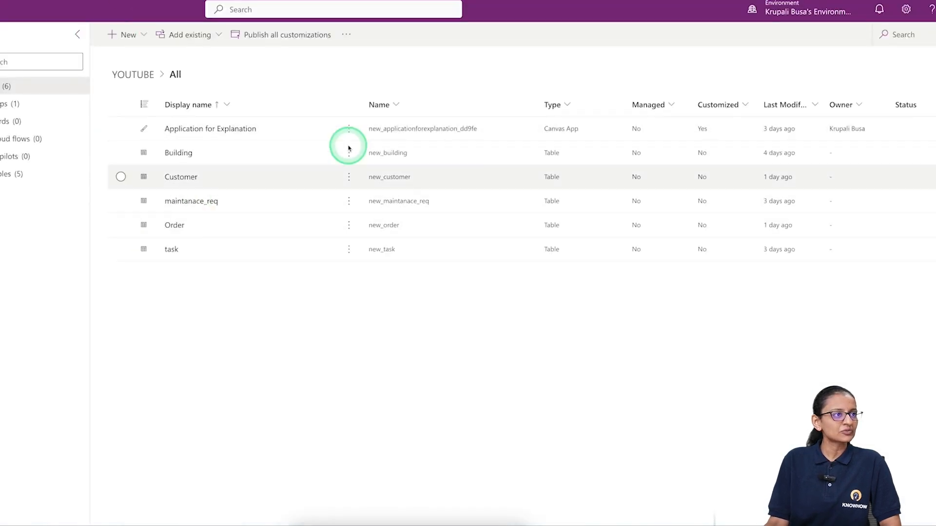
Step: Switch to Power Apps and open the Building table in the YOUTUBE solution
{"action": "left_click", "coordinate": [808, 15]}
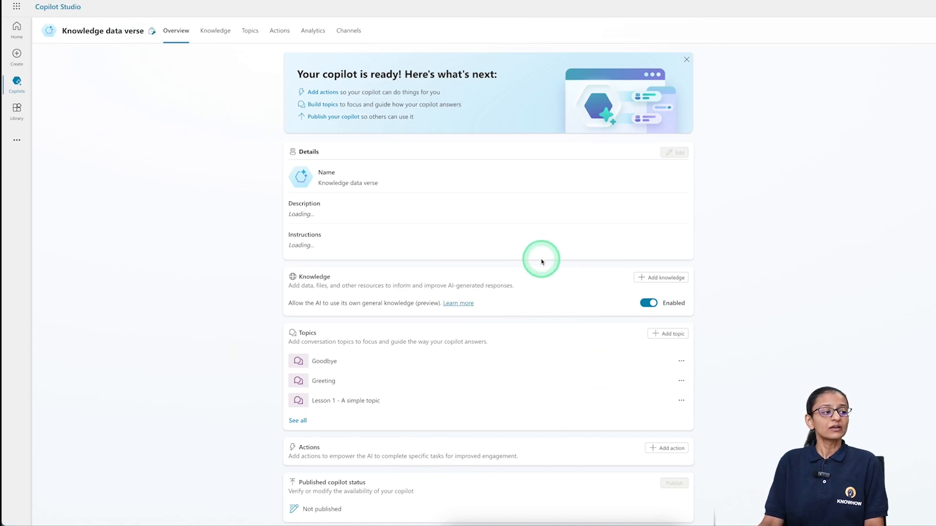
{"action": "scroll", "coordinate": [593, 347], "scroll_direction": "down", "scroll_amount": 1}
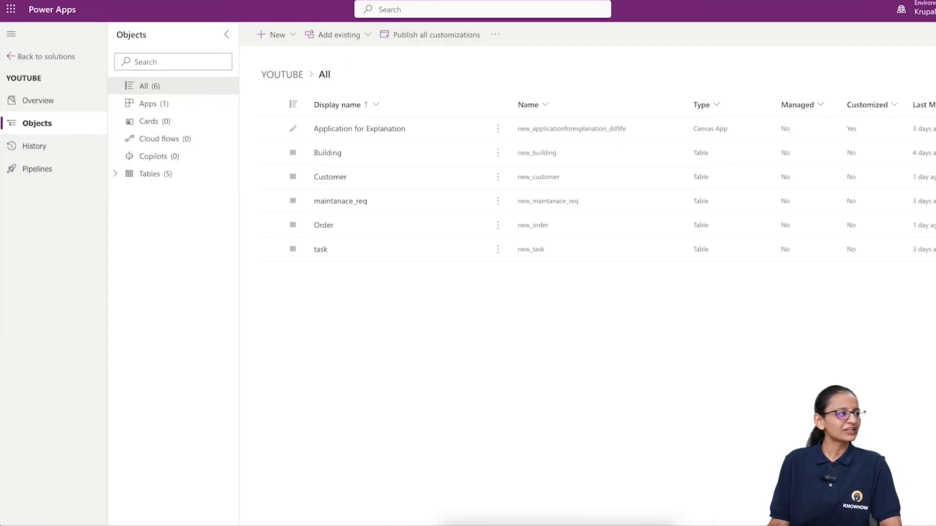
{"action": "left_click", "coordinate": [327, 154]}
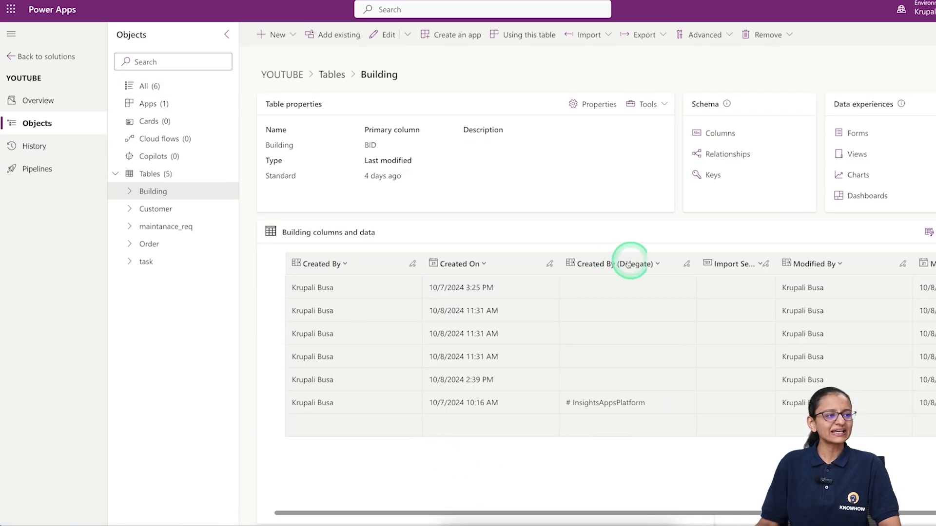
Step: Add the existing B_city, BID and BName columns to the Building table's data grid
{"action": "left_click", "coordinate": [929, 232]}
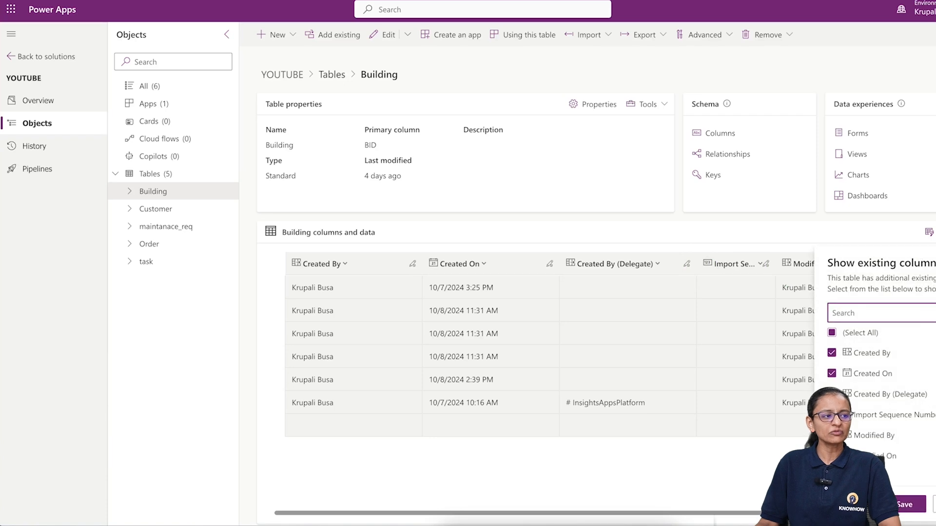
{"action": "scroll", "coordinate": [886, 425], "scroll_direction": "down", "scroll_amount": 5}
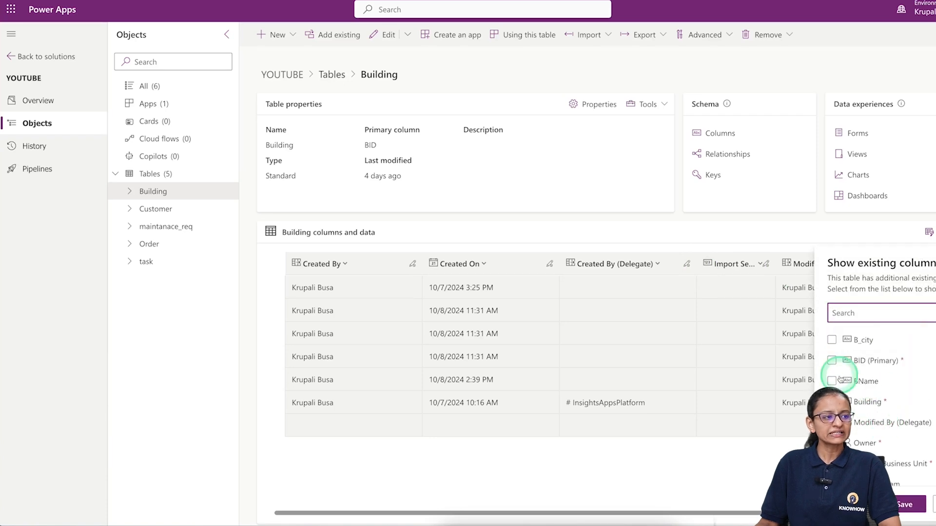
{"action": "left_click", "coordinate": [832, 340]}
{"action": "left_click", "coordinate": [832, 361]}
{"action": "left_click", "coordinate": [904, 505]}
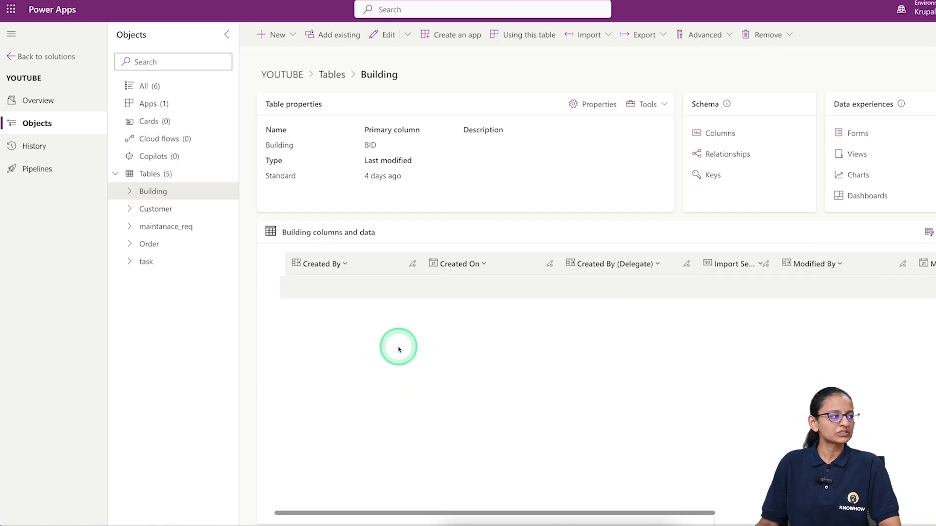
Step: Hide the Created By, Created On, Created By (Delegate), Import Sequence Number, Modified By and Modified On columns in the Building data grid
{"action": "left_click", "coordinate": [336, 268]}
{"action": "left_click", "coordinate": [324, 302]}
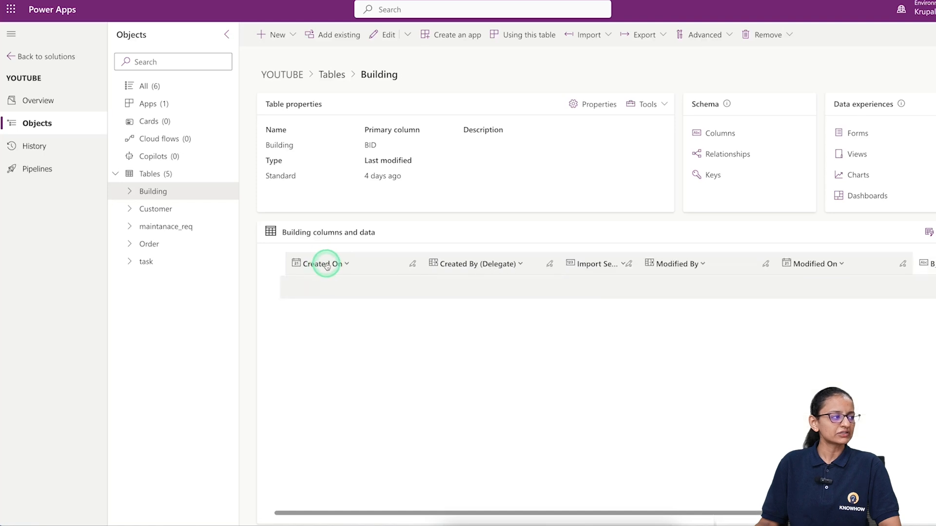
{"action": "left_click", "coordinate": [324, 264]}
{"action": "left_click", "coordinate": [317, 306]}
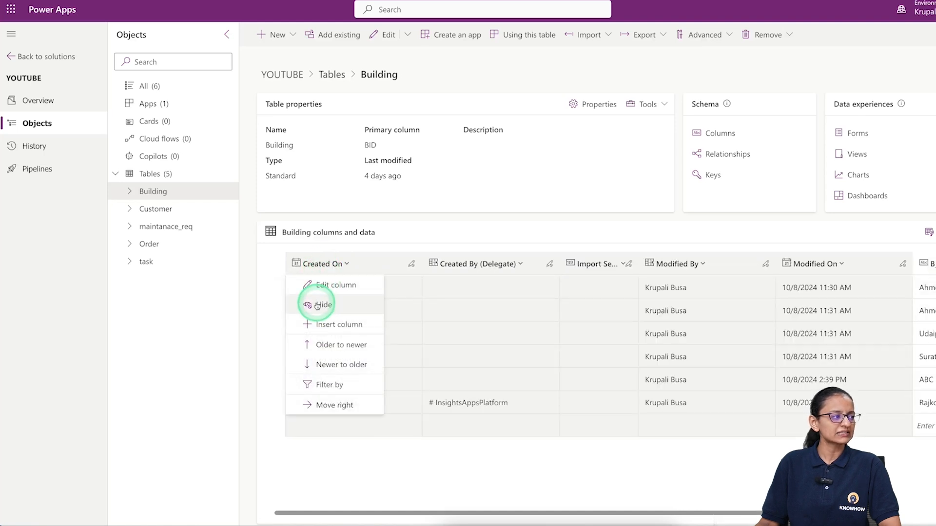
{"action": "left_click", "coordinate": [317, 270]}
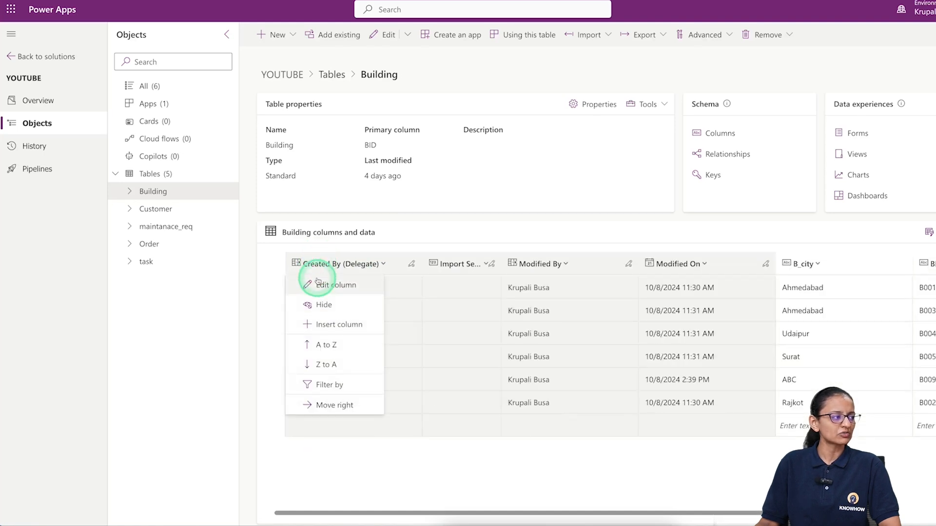
{"action": "left_click", "coordinate": [318, 303]}
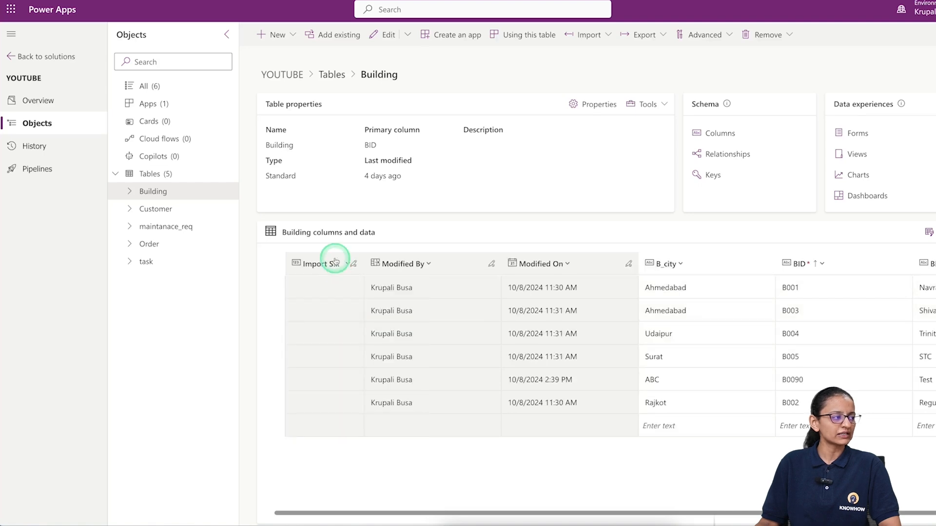
{"action": "left_click", "coordinate": [335, 262]}
{"action": "left_click", "coordinate": [307, 302]}
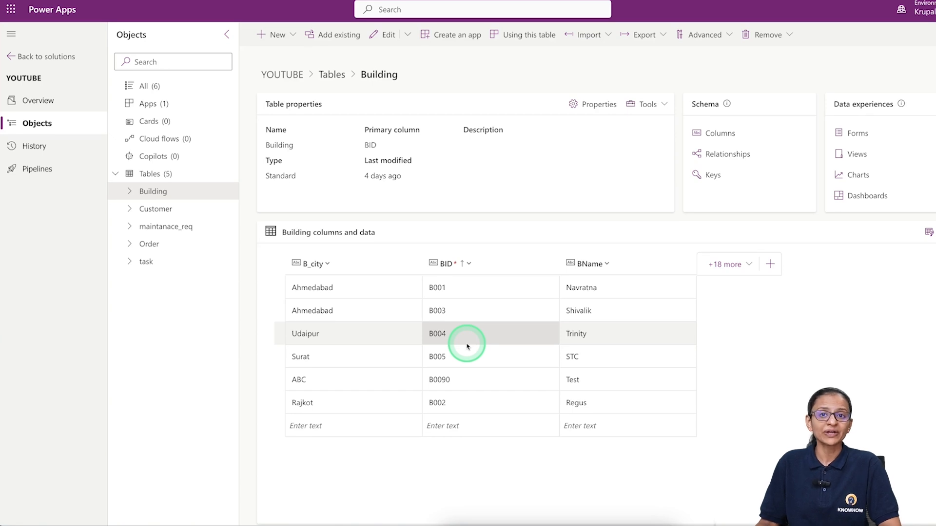
Step: Check which of the Building table's columns is the primary name column, and return to the table overview
{"action": "left_click", "coordinate": [725, 134]}
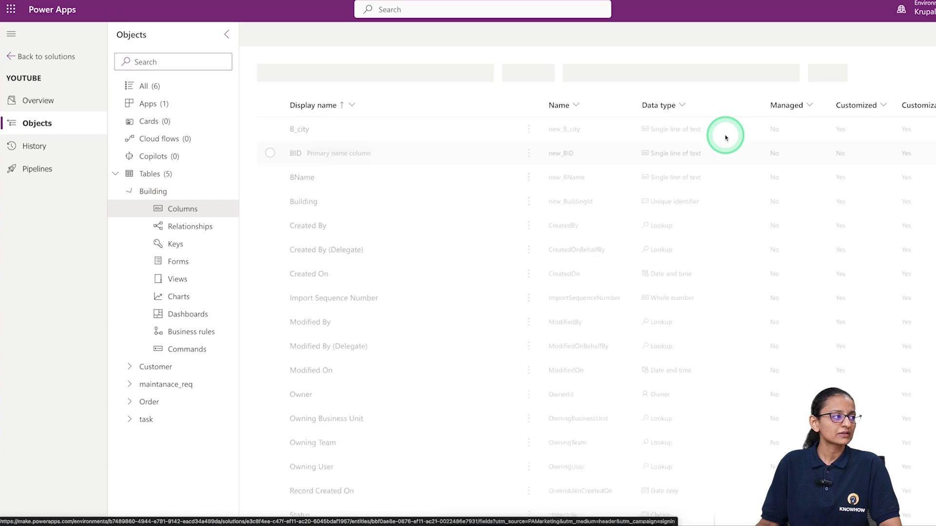
{"action": "mouse_move", "coordinate": [325, 156]}
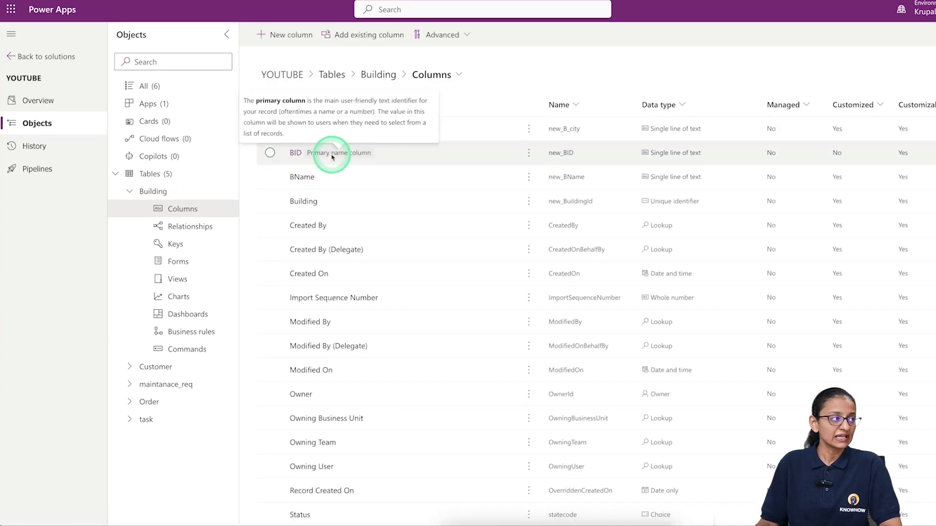
{"action": "left_click", "coordinate": [380, 75]}
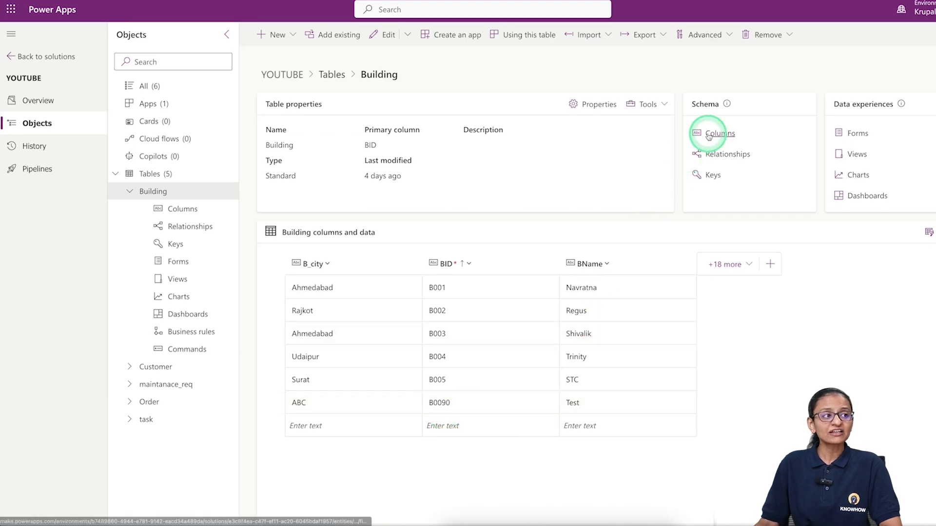
Step: Open the Building table's Active Buildings view and examine its columns and the options of the Created On column
{"action": "left_click", "coordinate": [858, 154]}
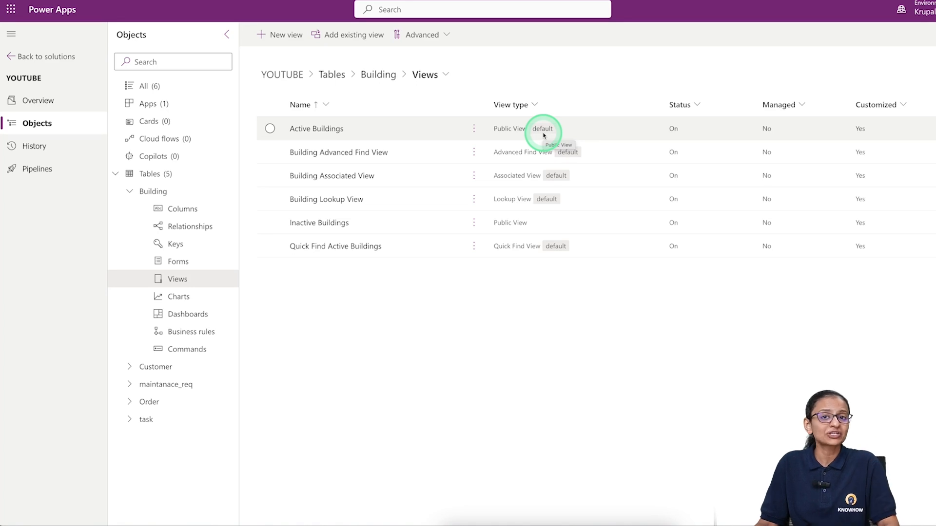
{"action": "left_click", "coordinate": [328, 135]}
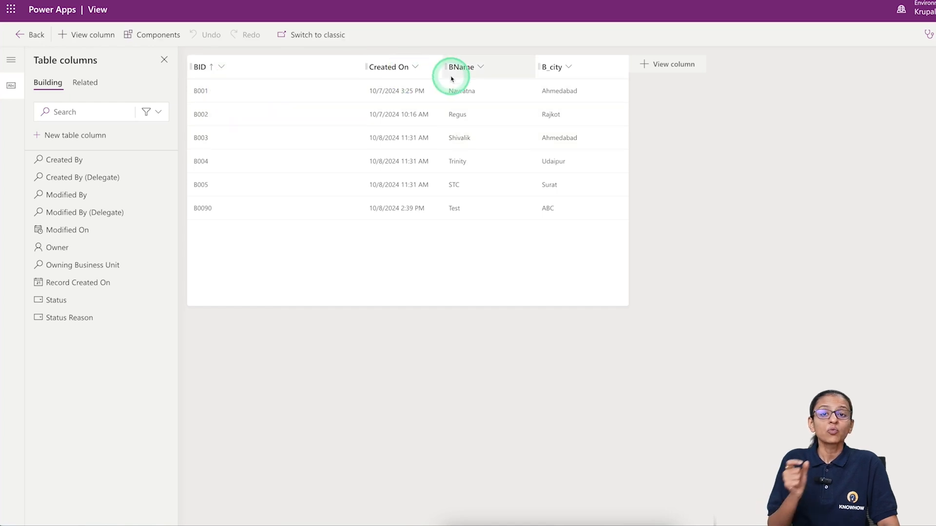
{"action": "left_click_drag", "start_coordinate": [452, 79], "coordinate": [451, 79]}
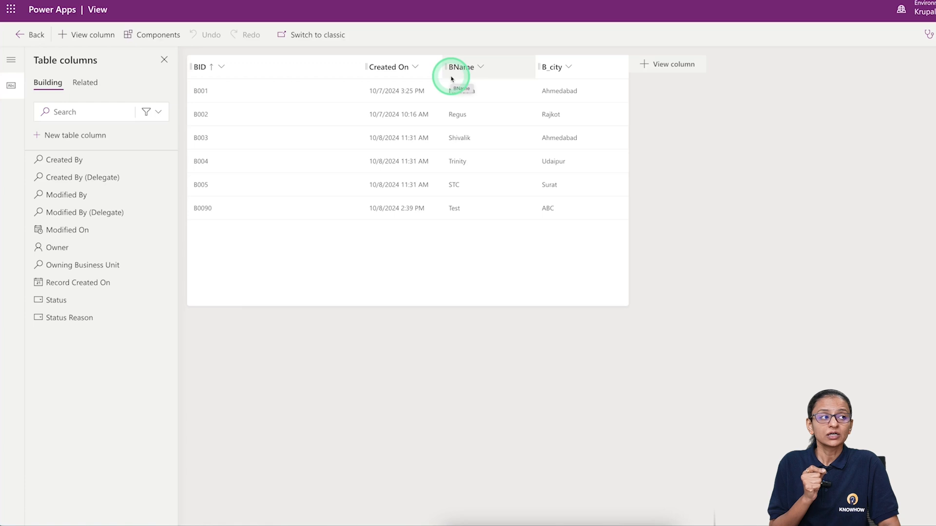
{"action": "left_click_drag", "start_coordinate": [451, 80], "coordinate": [397, 73]}
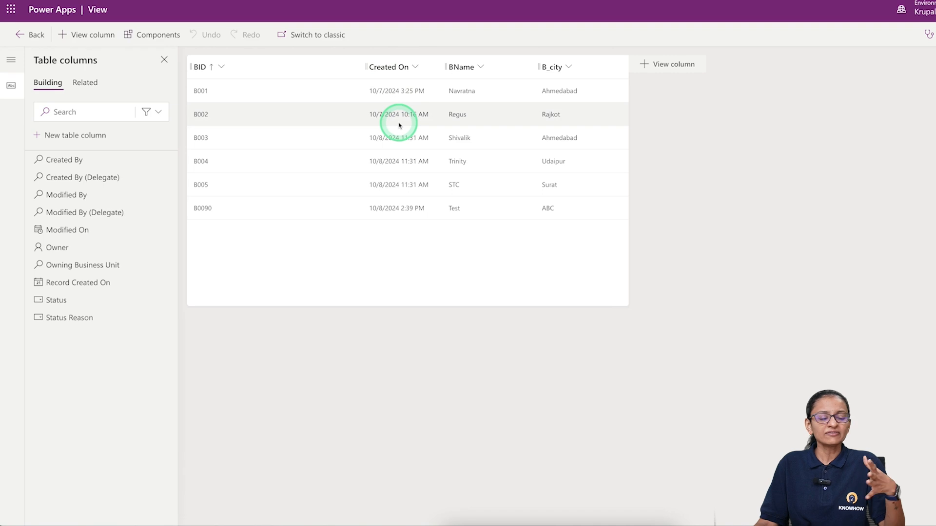
{"action": "left_click", "coordinate": [392, 69]}
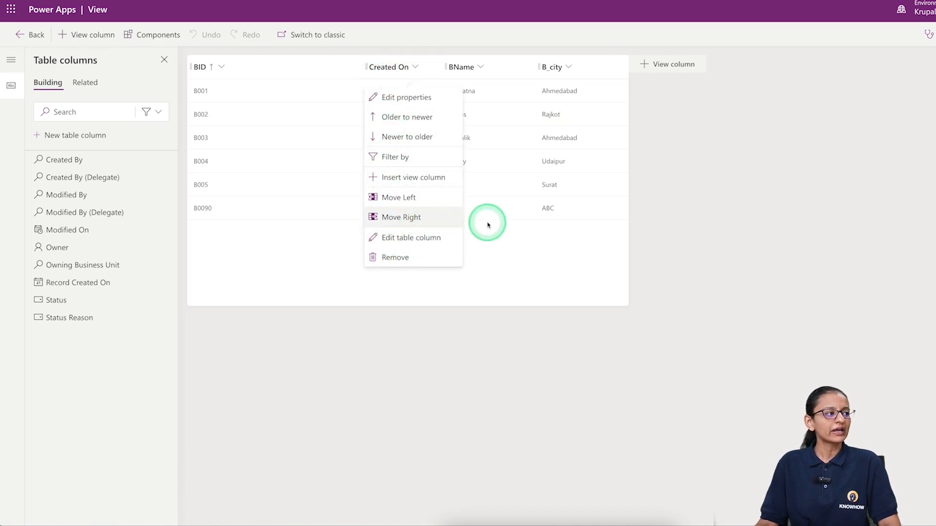
{"action": "left_click", "coordinate": [389, 312]}
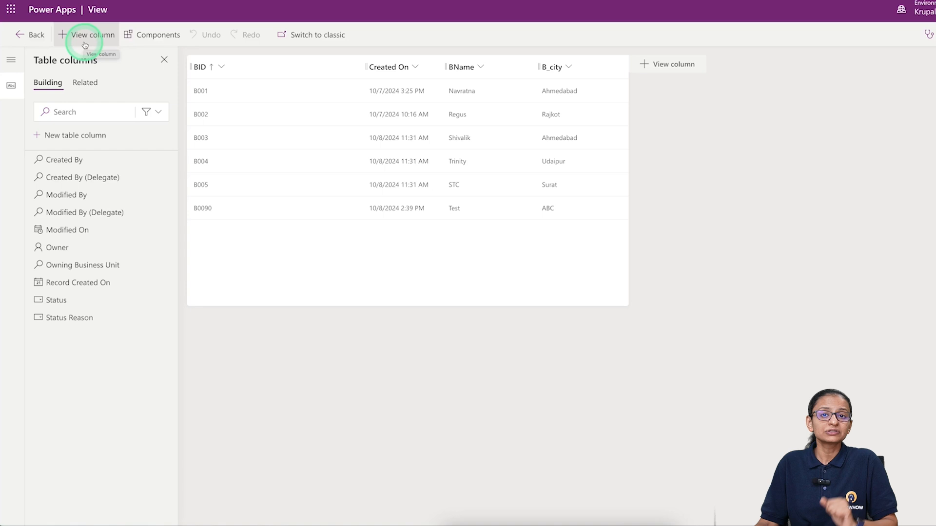
Step: Leave the view editor, go back to the solution's tables and open the maintanace_req table
{"action": "left_click", "coordinate": [39, 42]}
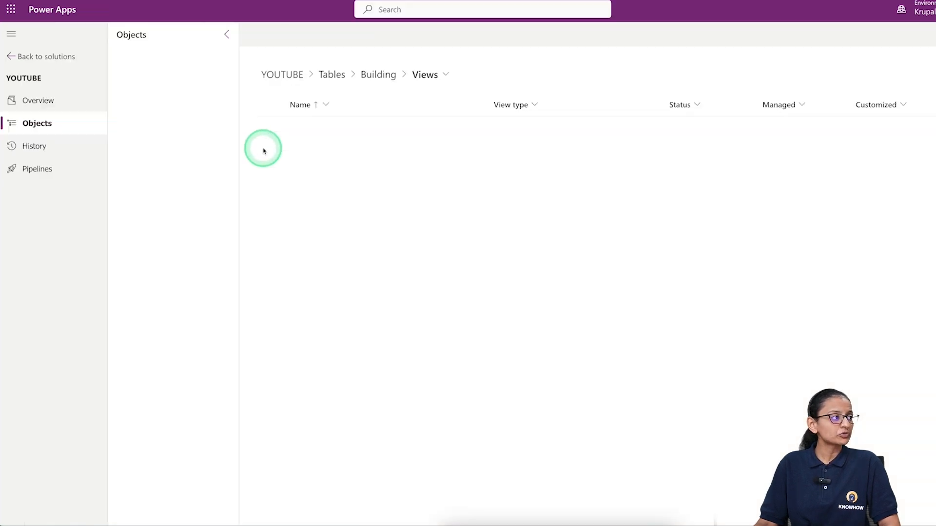
{"action": "left_click", "coordinate": [332, 74]}
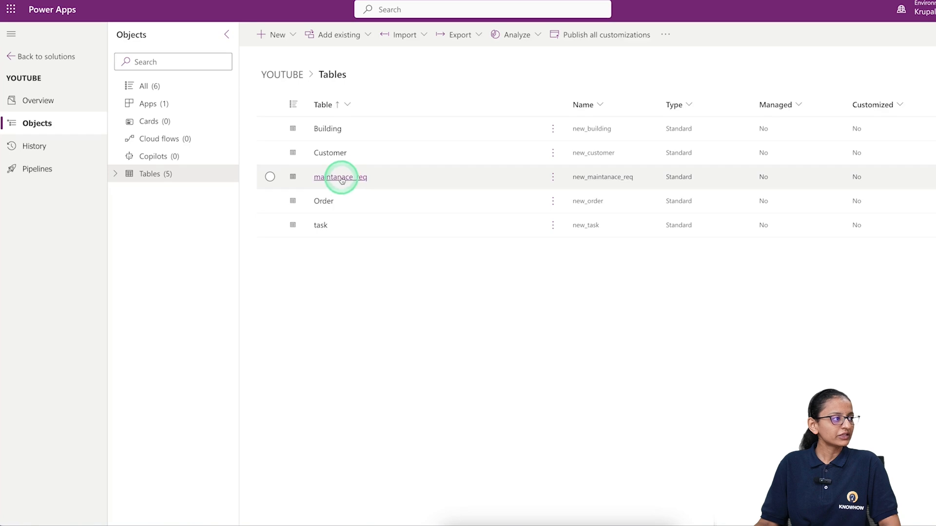
{"action": "left_click", "coordinate": [341, 177]}
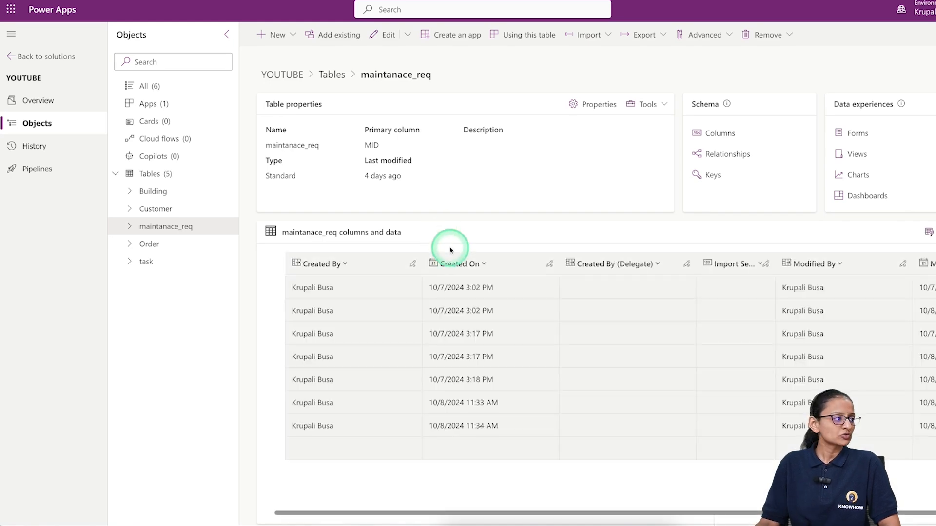
{"action": "left_click", "coordinate": [320, 263]}
{"action": "left_click", "coordinate": [322, 287]}
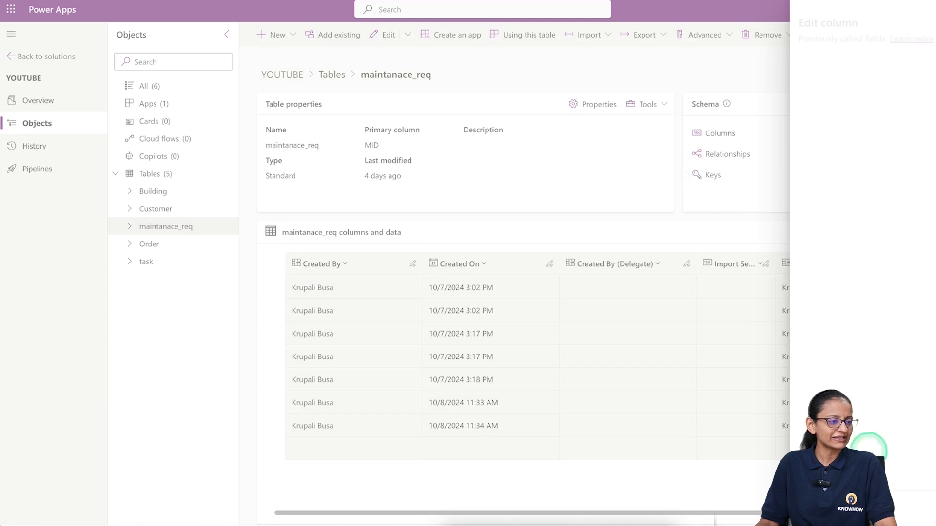
{"action": "key", "text": "Escape"}
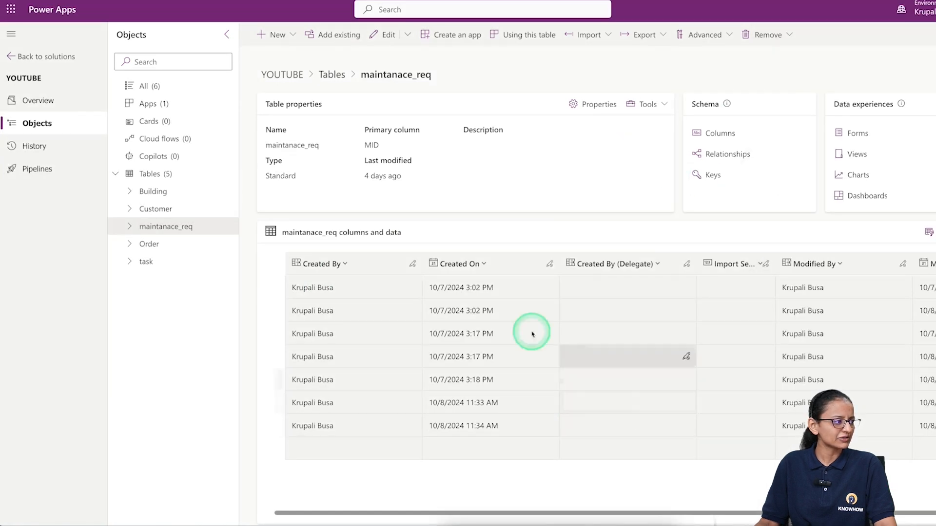
Step: Hide every column except Created On in the maintanace_req data grid, including Created By, Modified On and Modified By
{"action": "left_click", "coordinate": [304, 267]}
{"action": "left_click", "coordinate": [316, 302]}
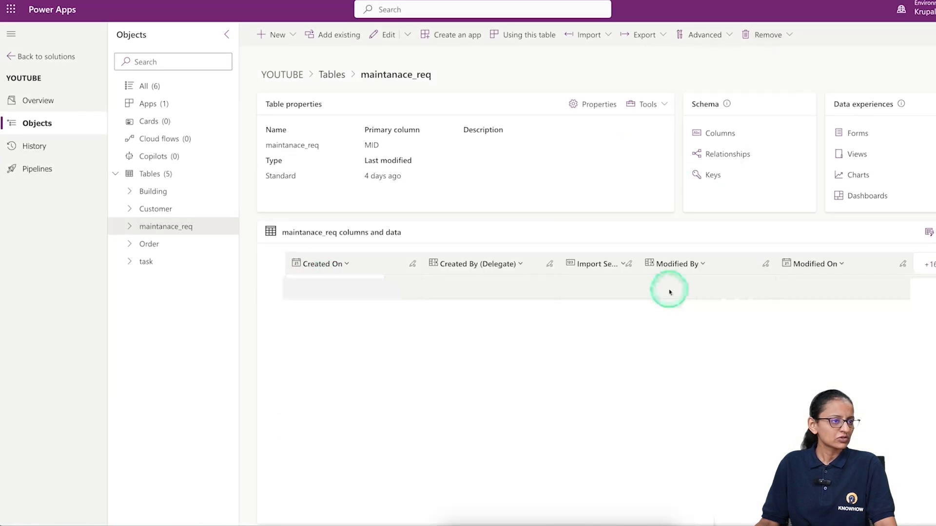
{"action": "left_click", "coordinate": [827, 269]}
{"action": "left_click", "coordinate": [802, 303]}
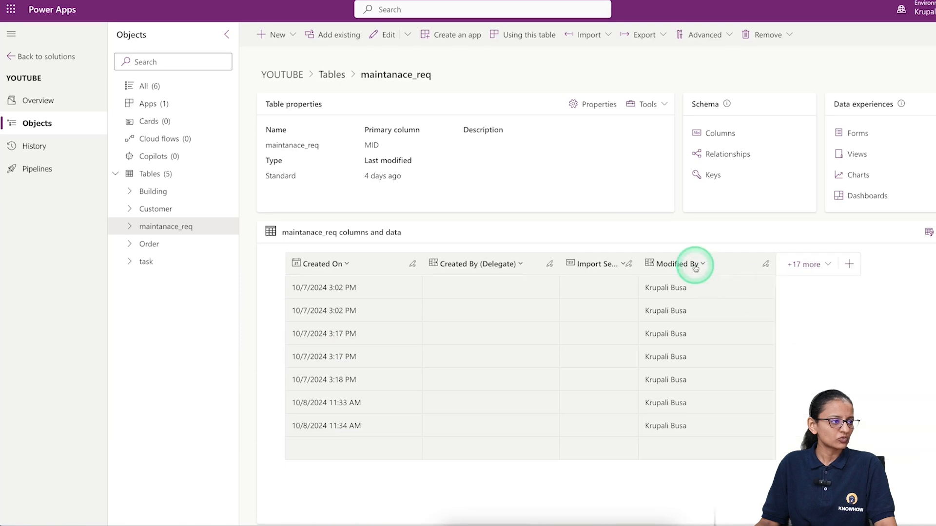
{"action": "left_click", "coordinate": [689, 267]}
{"action": "left_click", "coordinate": [677, 303]}
Step: Show the BID, M_Request and MID columns next to Created On in the maintanace_req data grid
{"action": "left_click", "coordinate": [456, 264]}
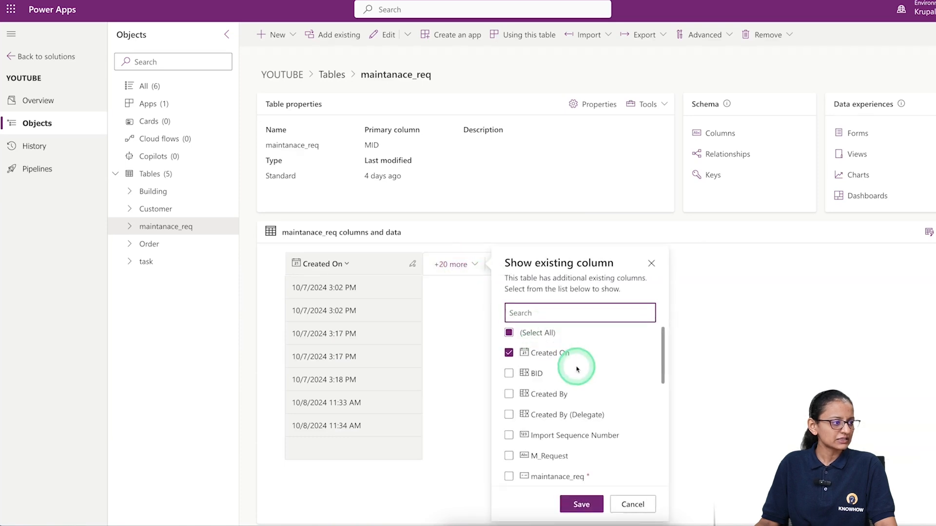
{"action": "left_click", "coordinate": [510, 374]}
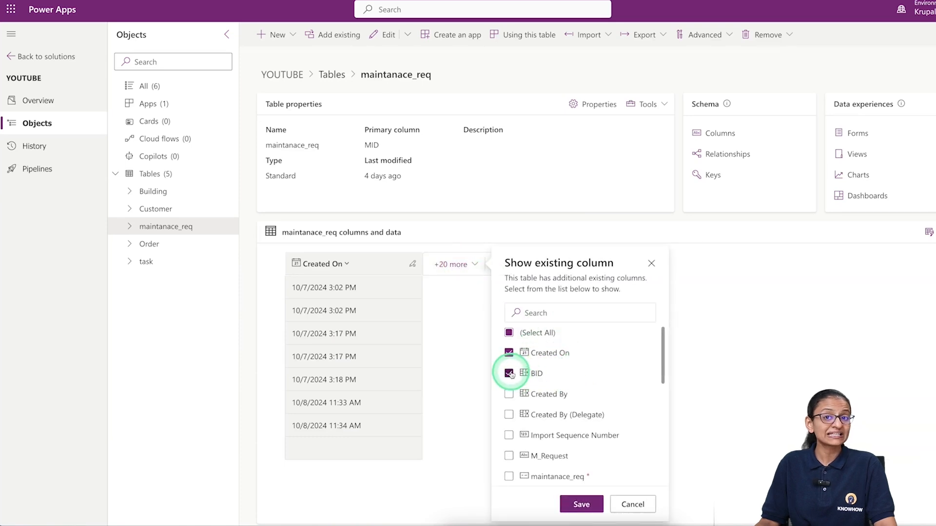
{"action": "scroll", "coordinate": [510, 374], "scroll_direction": "down", "scroll_amount": 2}
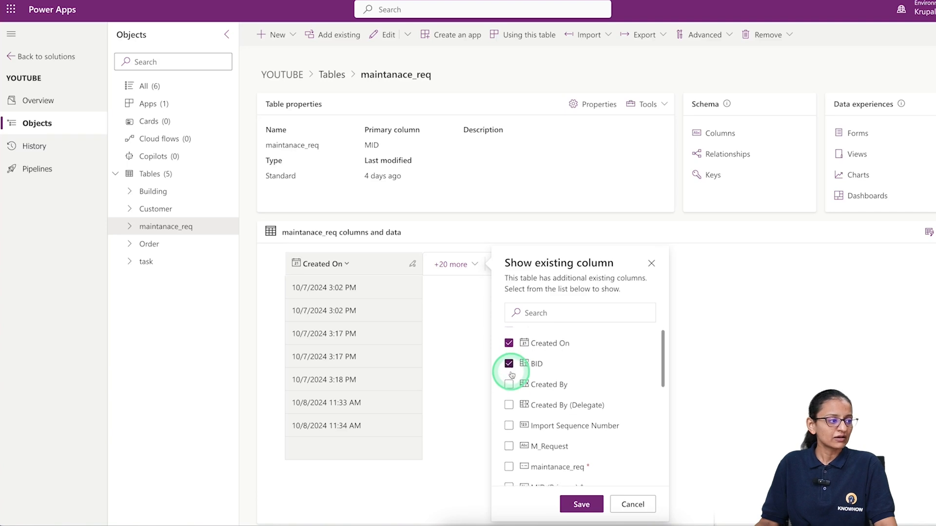
{"action": "left_click", "coordinate": [509, 411]}
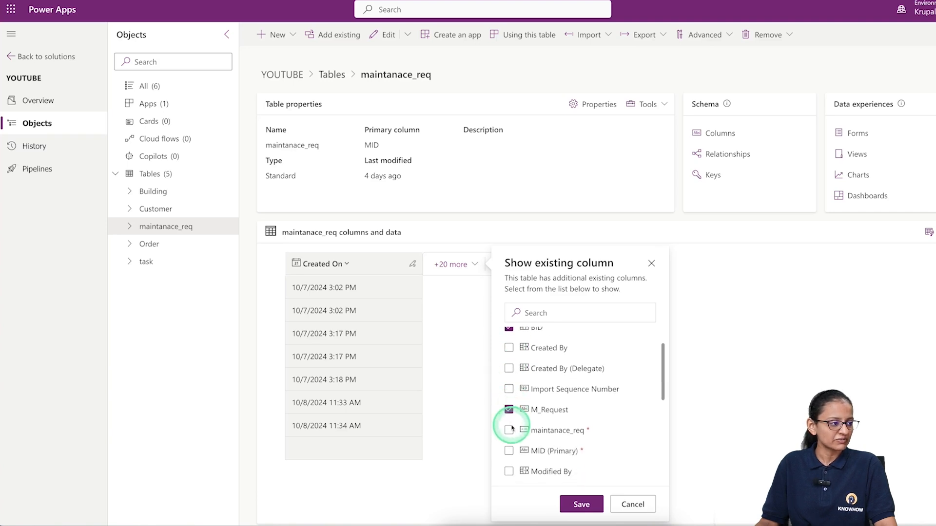
{"action": "left_click", "coordinate": [509, 451]}
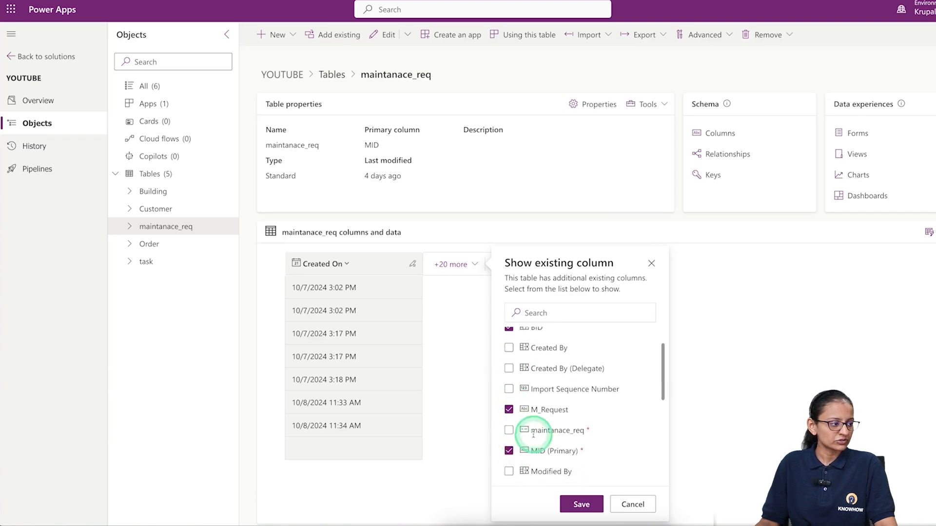
{"action": "left_click", "coordinate": [581, 504]}
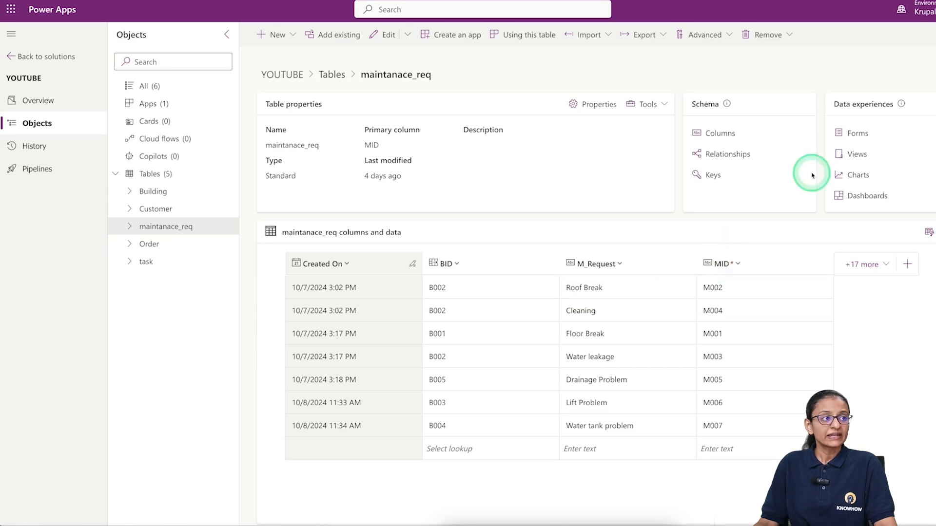
Step: Open the maintanace_req table's Active maintanace_reqs view and check which related tables can supply additional view columns
{"action": "left_click", "coordinate": [847, 155]}
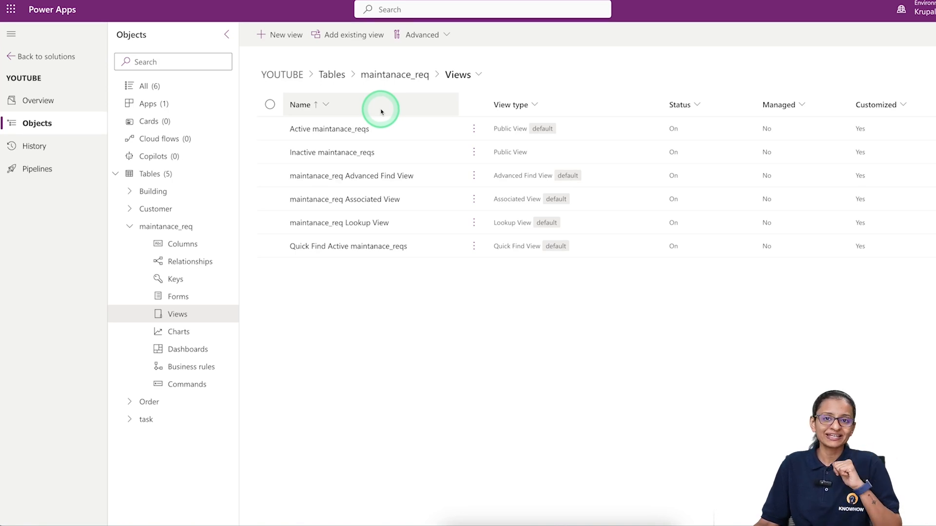
{"action": "left_click", "coordinate": [316, 130]}
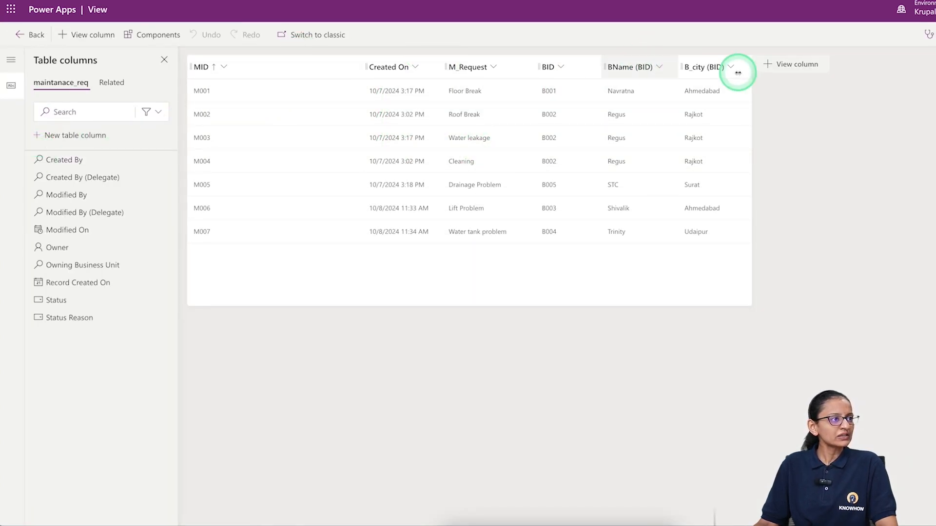
{"action": "left_click", "coordinate": [800, 70]}
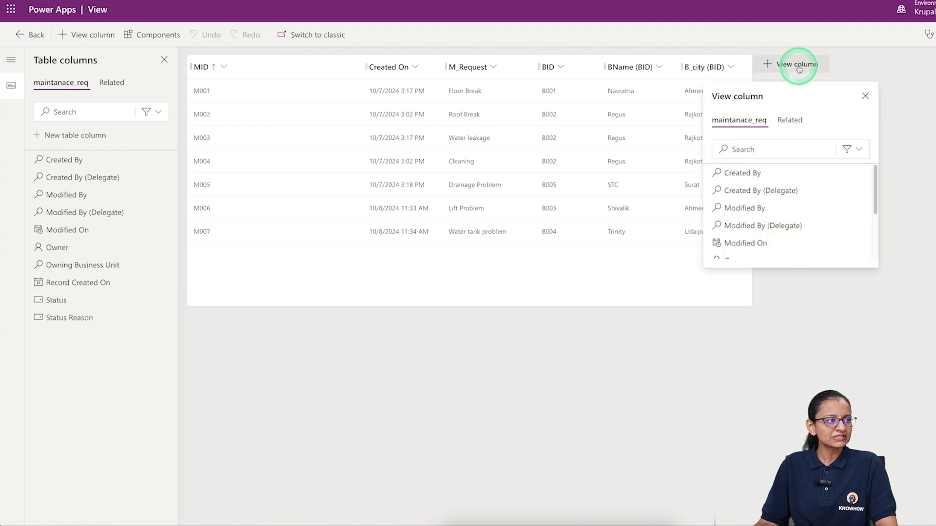
{"action": "left_click", "coordinate": [787, 127]}
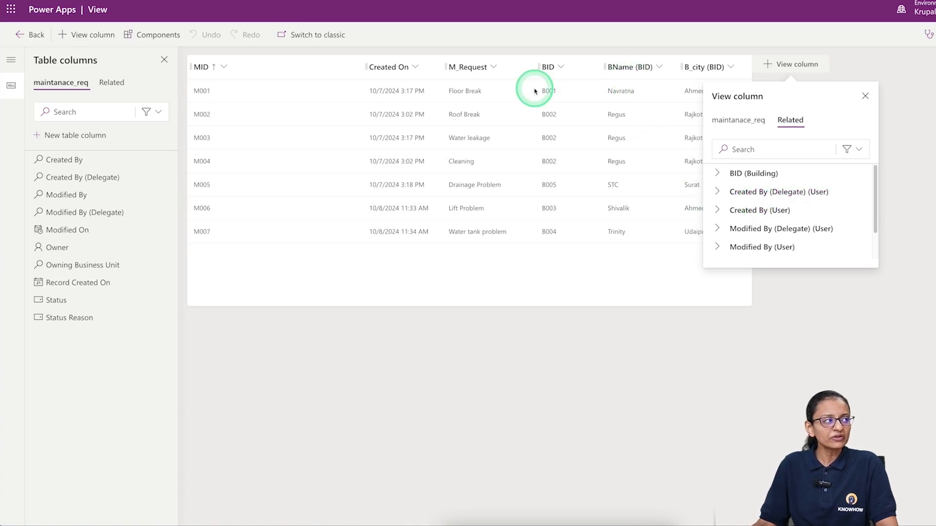
{"action": "left_click", "coordinate": [564, 303]}
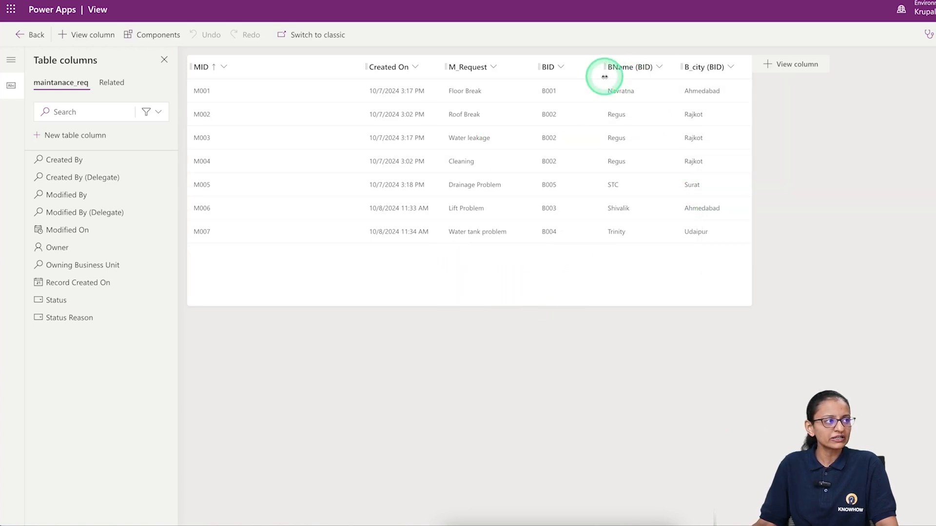
Step: Remove the related BName (BID) and B_city (BID) columns from the Active maintanace_reqs view
{"action": "left_click", "coordinate": [620, 69]}
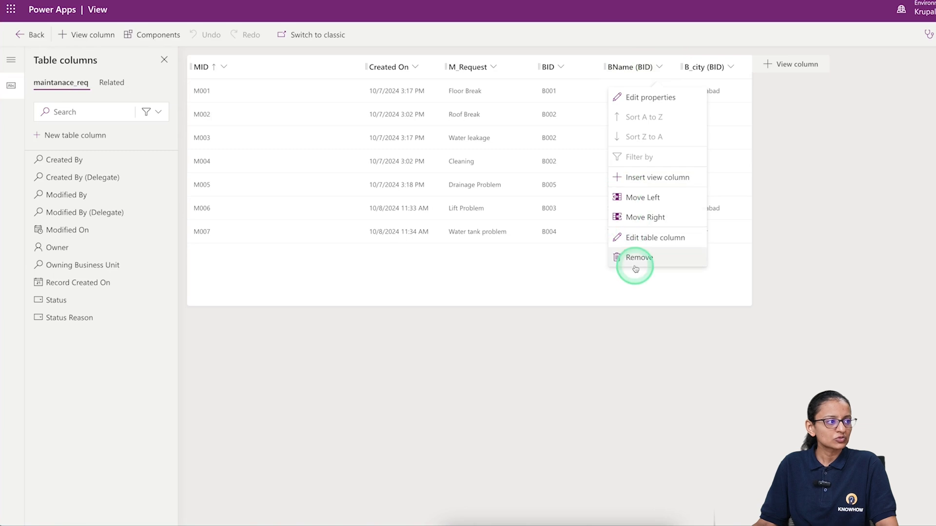
{"action": "left_click", "coordinate": [631, 156]}
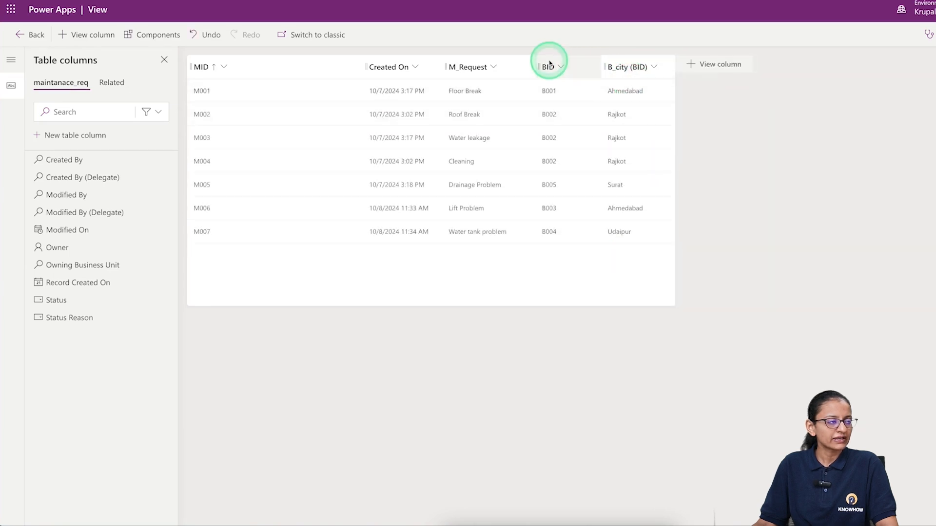
{"action": "left_click", "coordinate": [624, 69]}
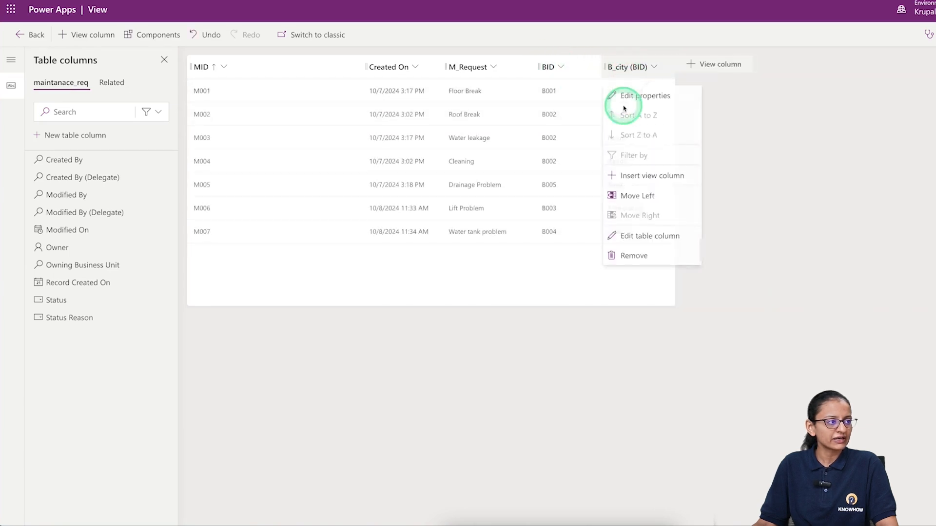
{"action": "left_click", "coordinate": [634, 256]}
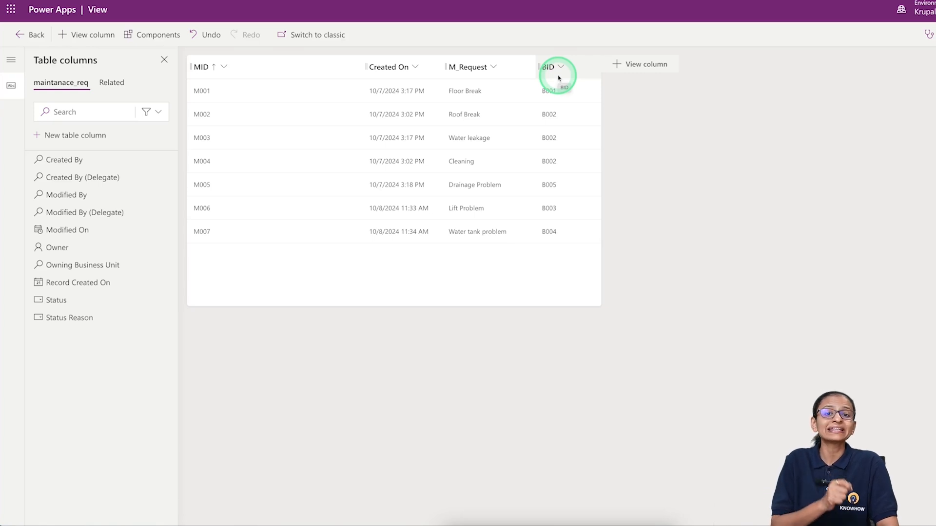
Step: Add the B_city column of the related BID (Building) table to the view
{"action": "left_click", "coordinate": [650, 64]}
{"action": "left_click", "coordinate": [638, 120]}
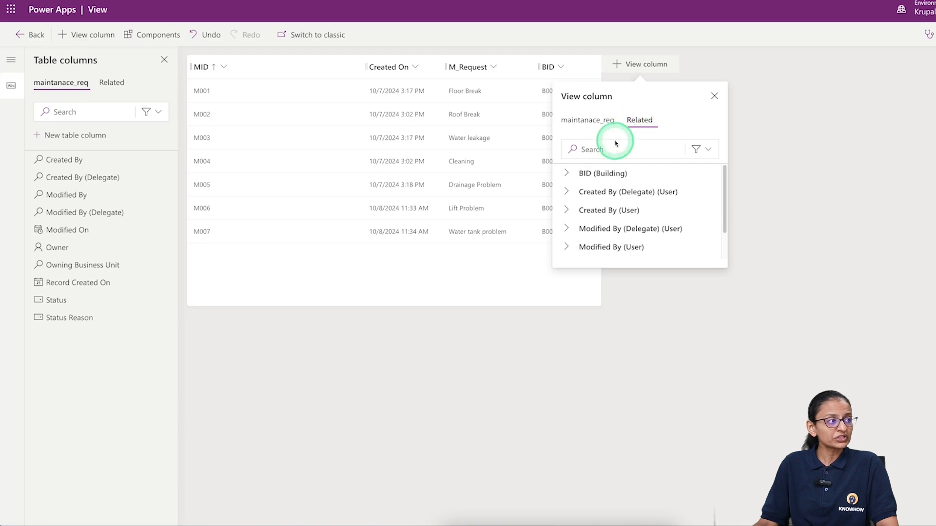
{"action": "left_click", "coordinate": [566, 175]}
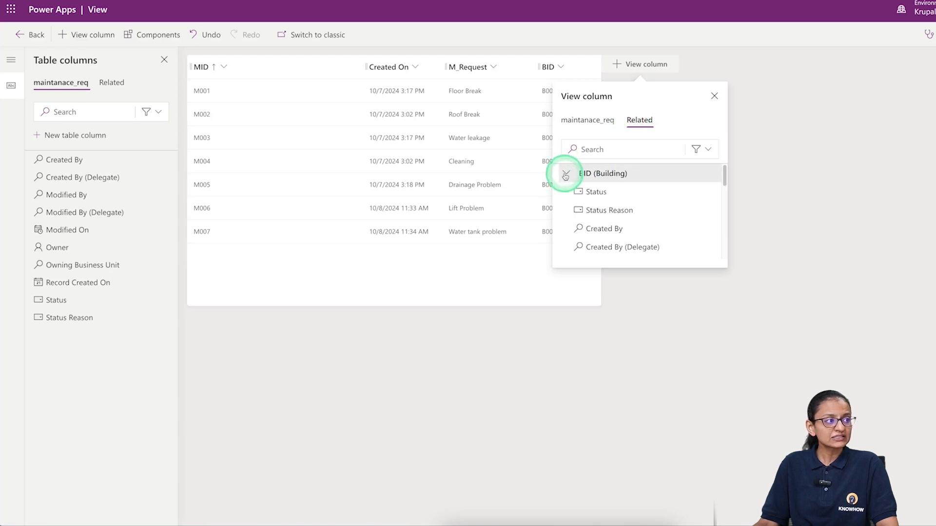
{"action": "mouse_move", "coordinate": [606, 228]}
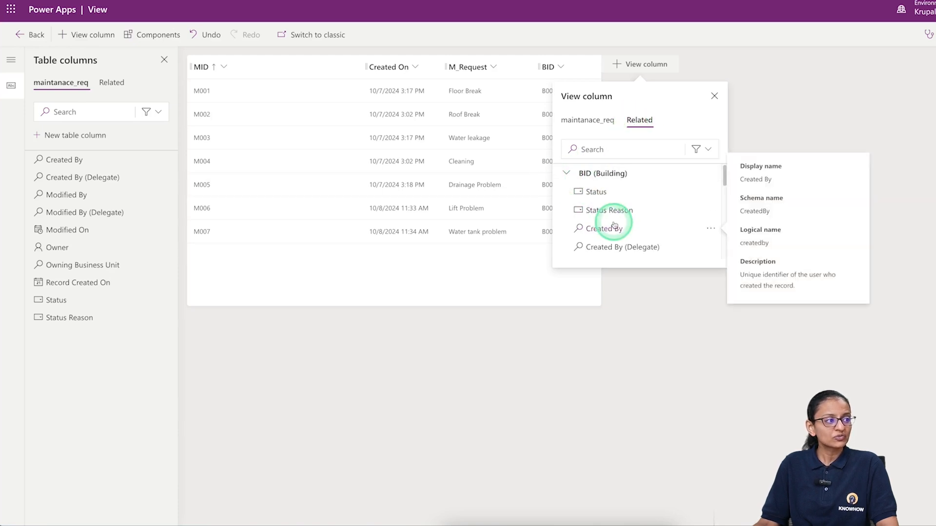
{"action": "scroll", "coordinate": [667, 230], "scroll_direction": "down", "scroll_amount": 5}
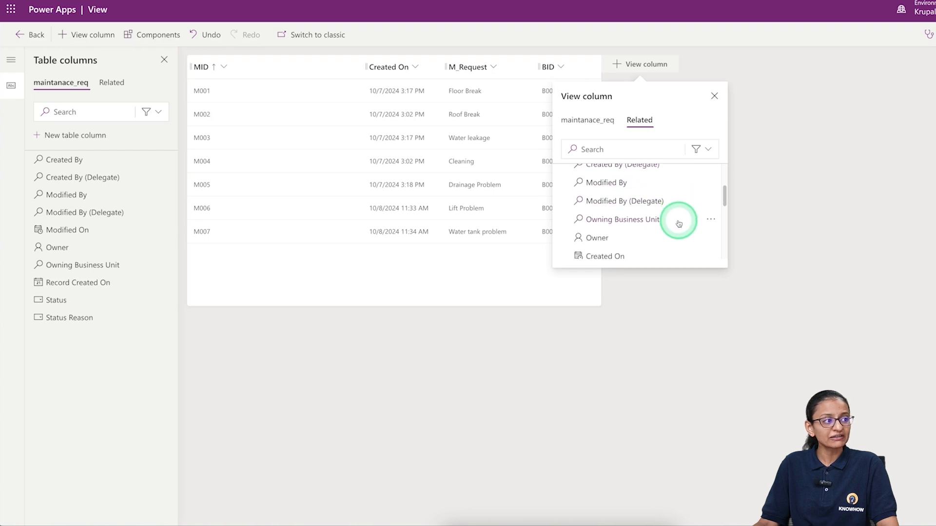
{"action": "scroll", "coordinate": [679, 223], "scroll_direction": "down", "scroll_amount": 1}
{"action": "mouse_move", "coordinate": [679, 223]}
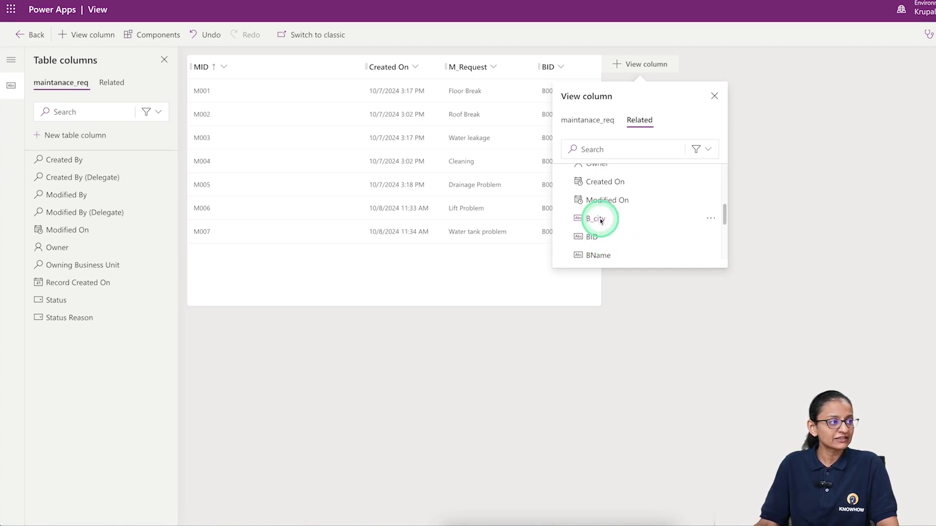
{"action": "left_click", "coordinate": [599, 220]}
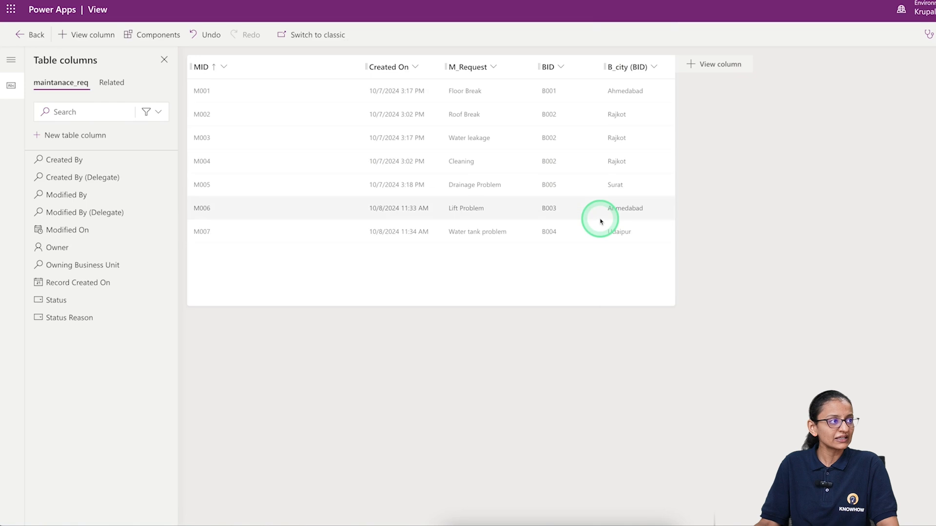
Step: Add the BName column of the related BID (Building) table to the view, and save and publish the view
{"action": "left_click", "coordinate": [702, 65]}
{"action": "scroll", "coordinate": [683, 225], "scroll_direction": "down", "scroll_amount": 1}
{"action": "scroll", "coordinate": [683, 225], "scroll_direction": "down", "scroll_amount": 2}
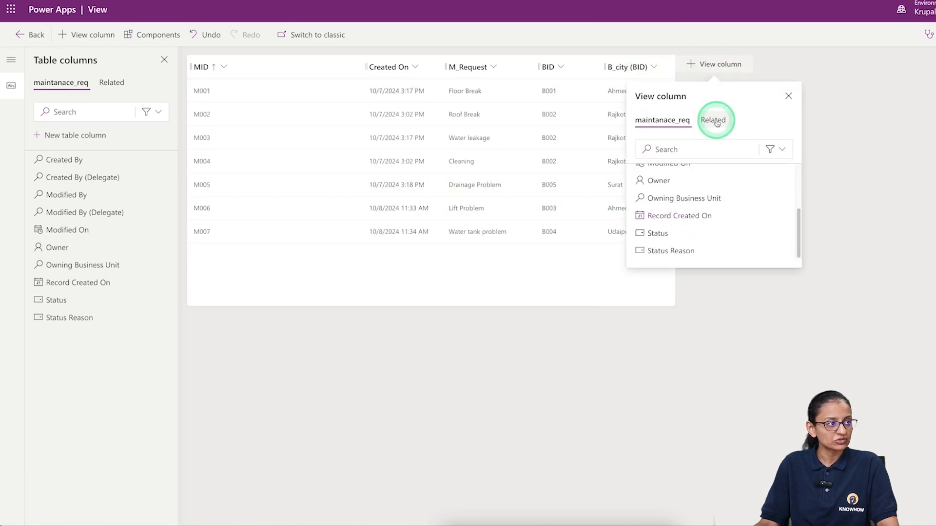
{"action": "left_click", "coordinate": [713, 120]}
{"action": "left_click", "coordinate": [643, 174]}
{"action": "scroll", "coordinate": [675, 214], "scroll_direction": "down", "scroll_amount": 3}
{"action": "scroll", "coordinate": [675, 220], "scroll_direction": "down", "scroll_amount": 3}
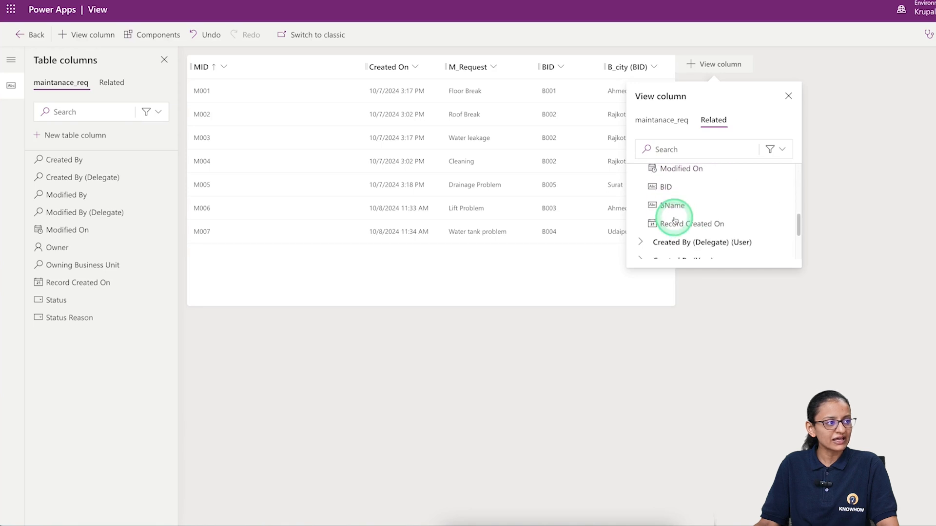
{"action": "left_click", "coordinate": [673, 205]}
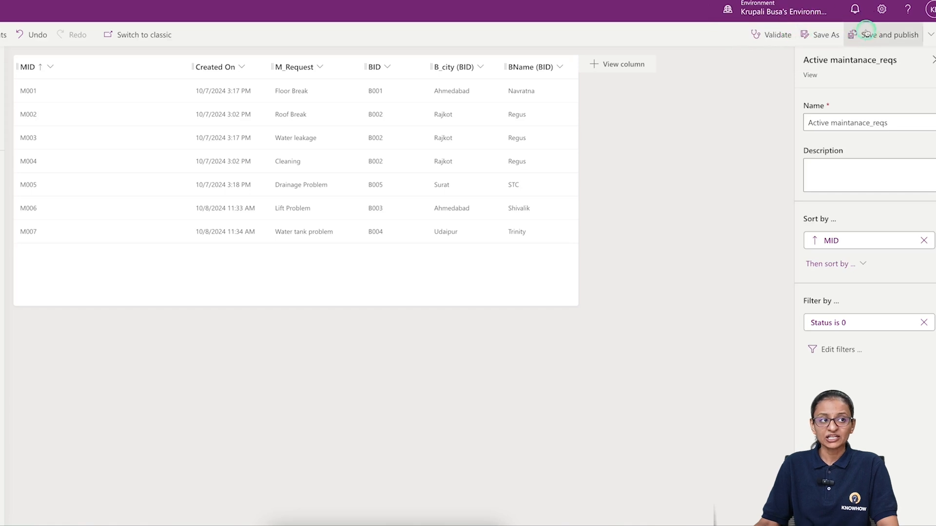
{"action": "left_click", "coordinate": [866, 33]}
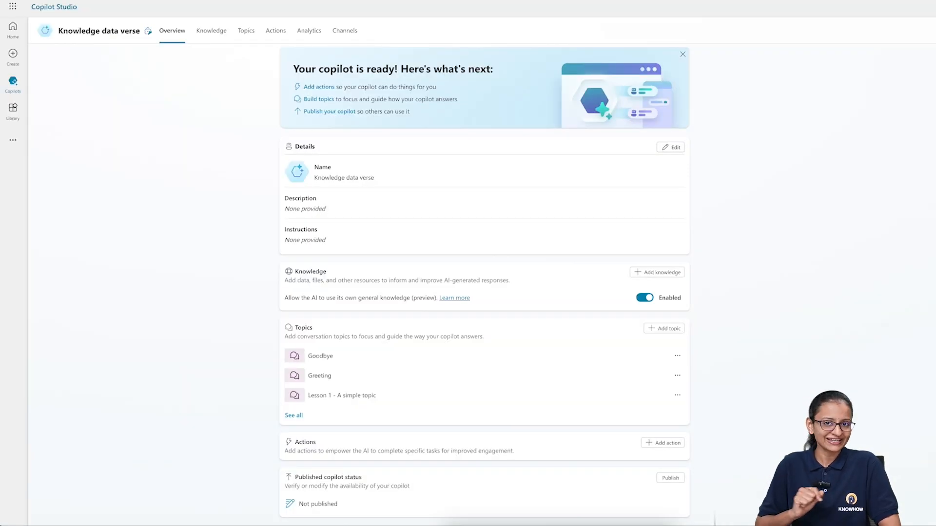
Step: Switch to Copilot Studio and start adding a Dataverse knowledge source to the Knowledge data verse copilot
{"action": "left_click", "coordinate": [207, 32]}
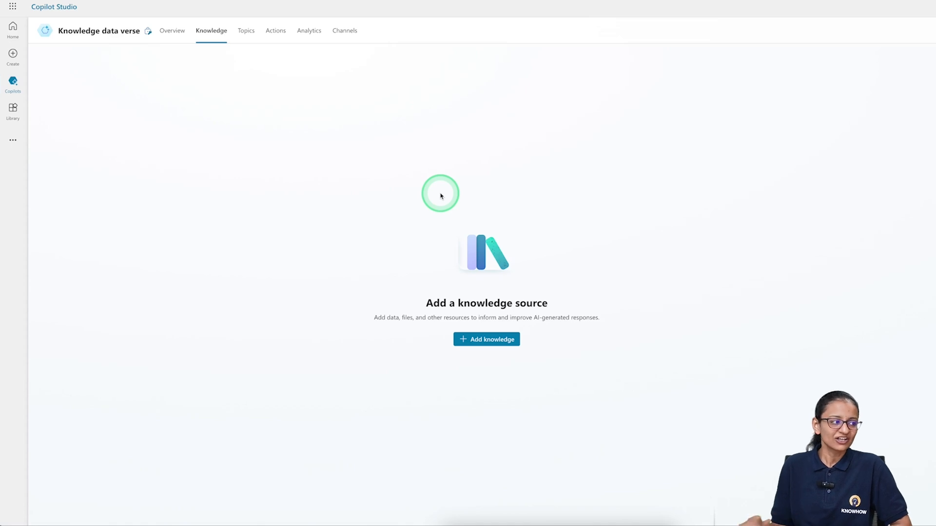
{"action": "left_click", "coordinate": [491, 340]}
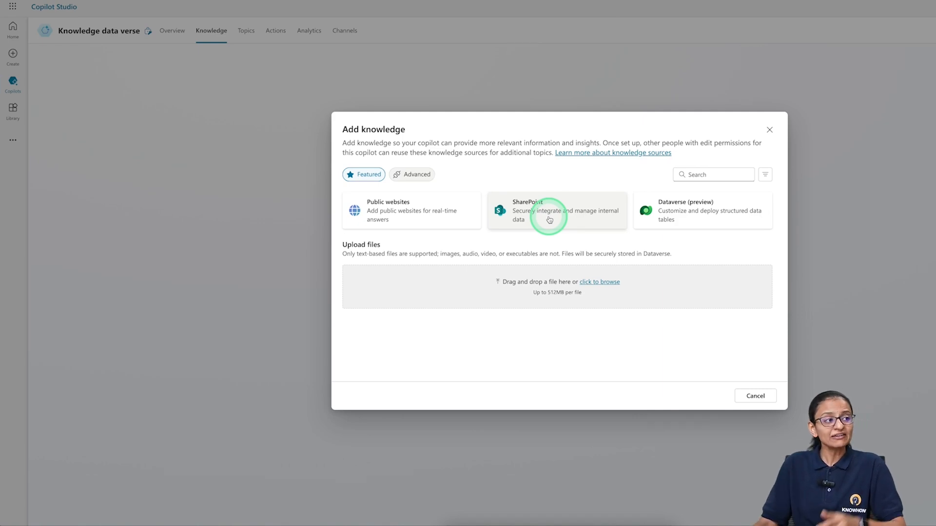
{"action": "left_click", "coordinate": [693, 222]}
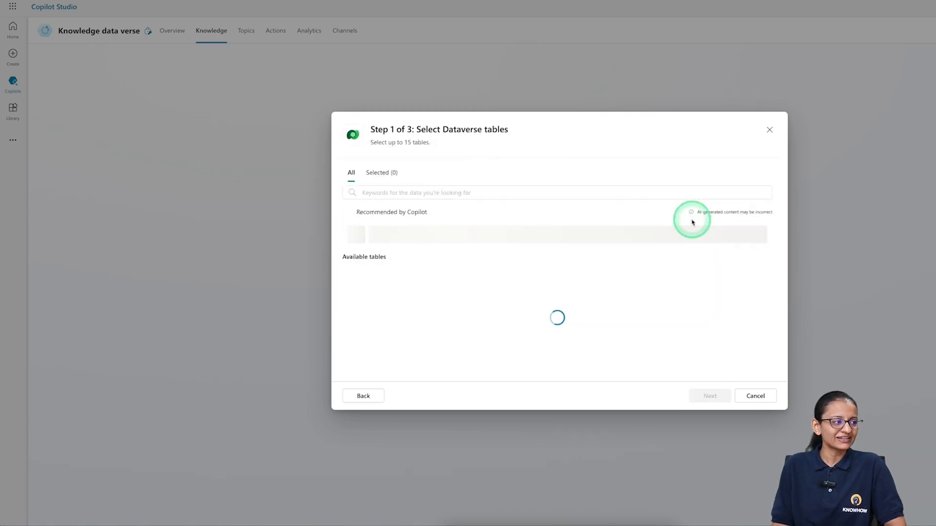
Step: Find and select the Building and maintanace_req tables as knowledge, and continue to the data preview
{"action": "left_click", "coordinate": [387, 193]}
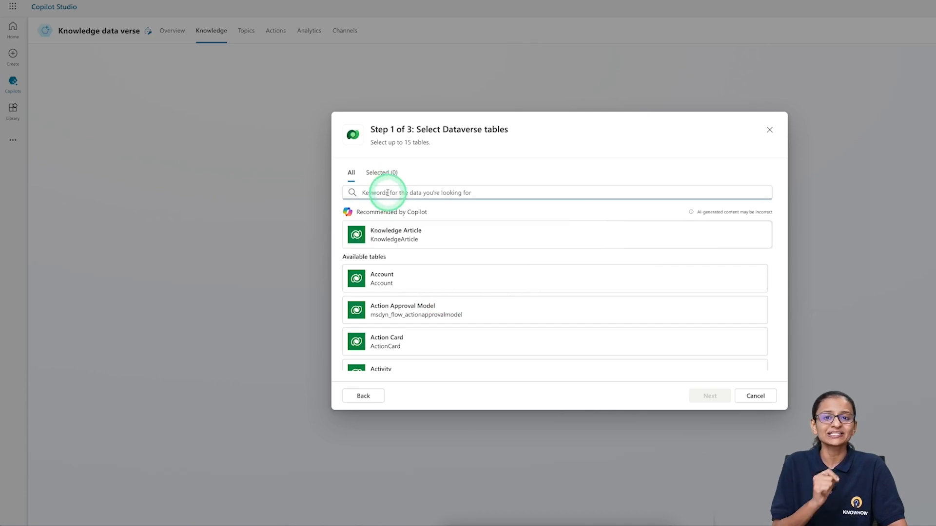
{"action": "type", "text": "buildin"}
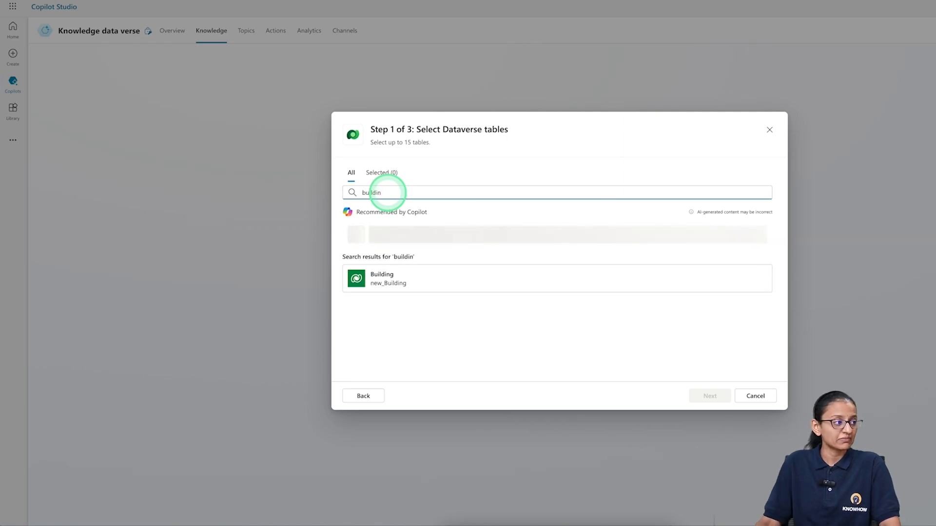
{"action": "left_click", "coordinate": [376, 282]}
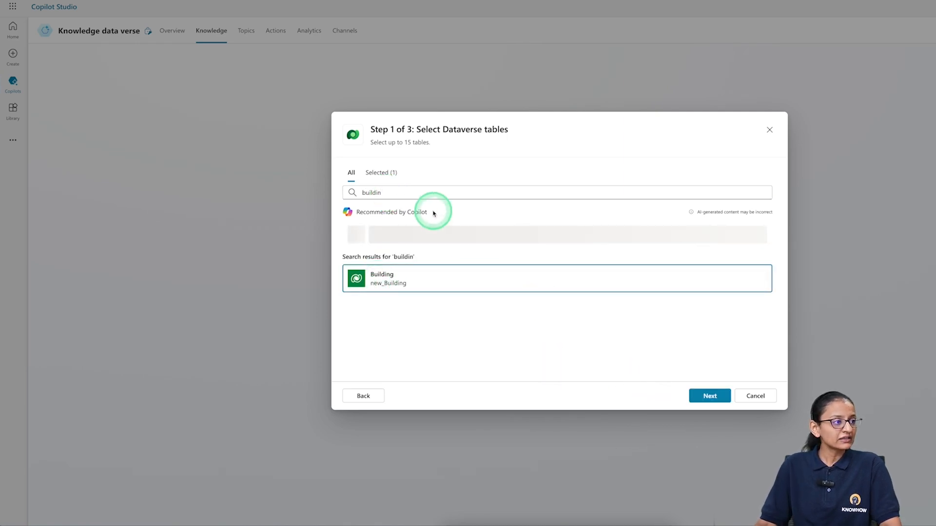
{"action": "triple_click", "coordinate": [409, 193]}
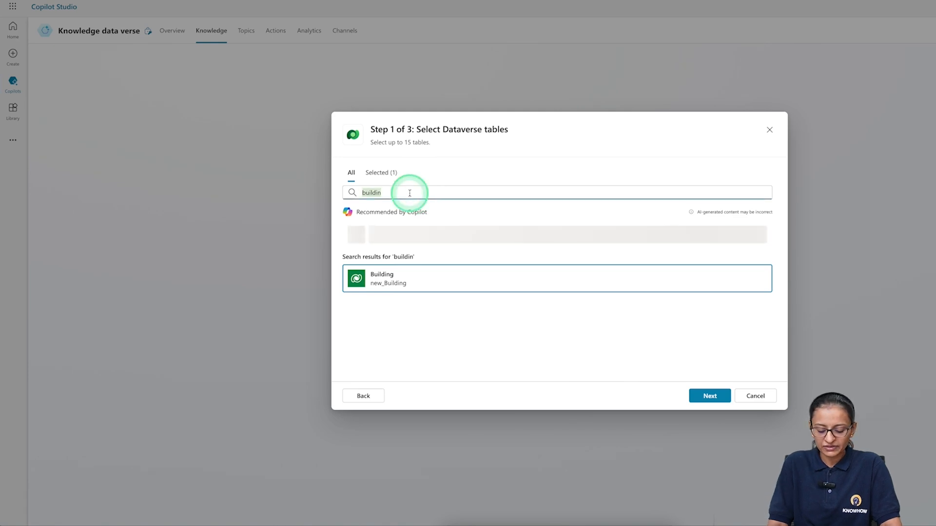
{"action": "type", "text": "main"}
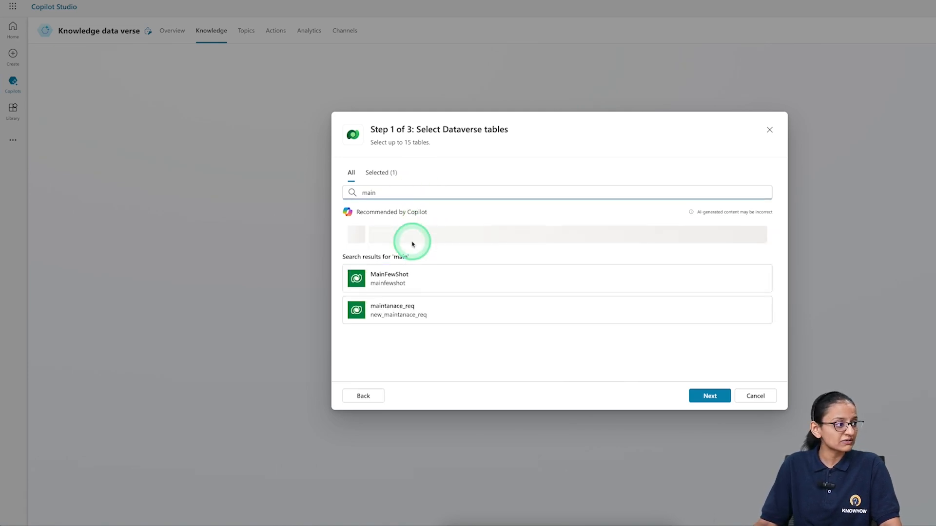
{"action": "left_click", "coordinate": [390, 317]}
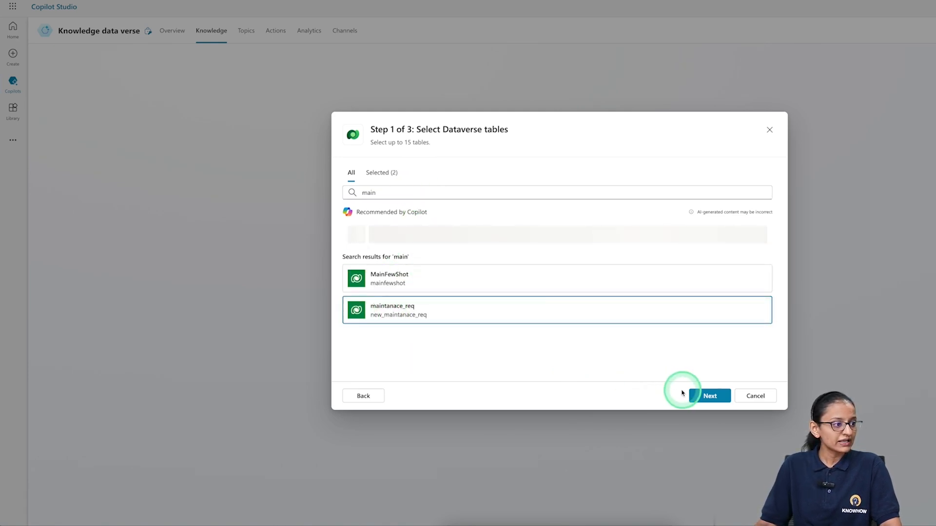
{"action": "left_click", "coordinate": [707, 397]}
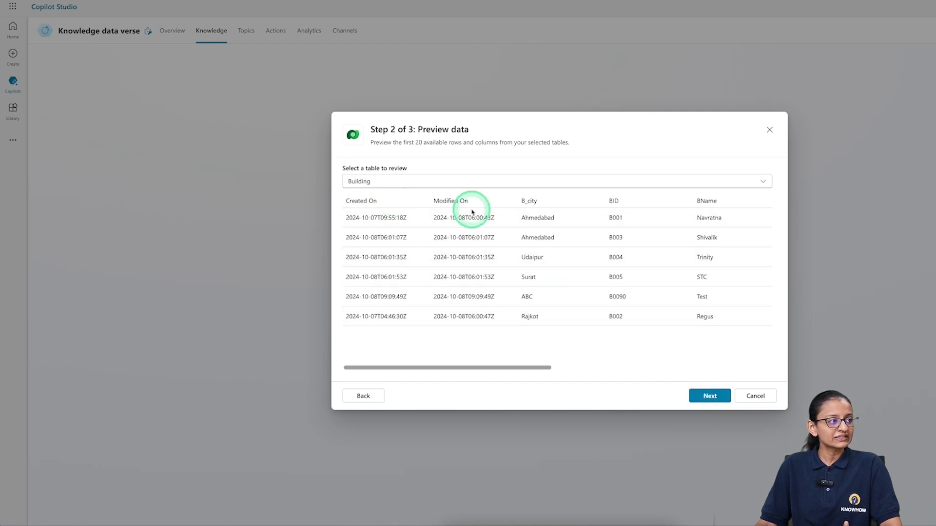
Step: Review the data previews of the Building and maintanace_req tables, and add both tables as the Dataverse knowledge source
{"action": "left_click_drag", "start_coordinate": [518, 367], "coordinate": [458, 378]}
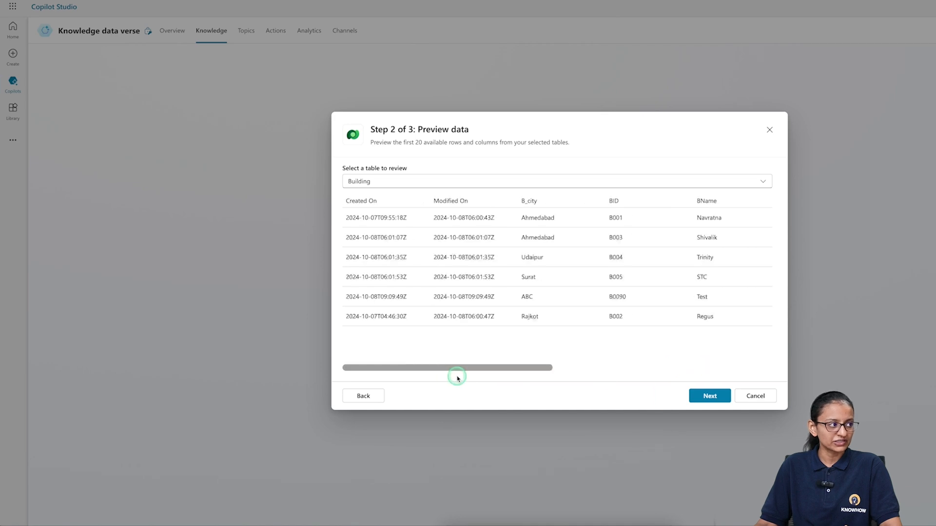
{"action": "left_click", "coordinate": [417, 183]}
{"action": "left_click", "coordinate": [402, 184]}
{"action": "left_click", "coordinate": [398, 182]}
{"action": "left_click", "coordinate": [392, 216]}
{"action": "left_click_drag", "start_coordinate": [408, 367], "coordinate": [466, 369]}
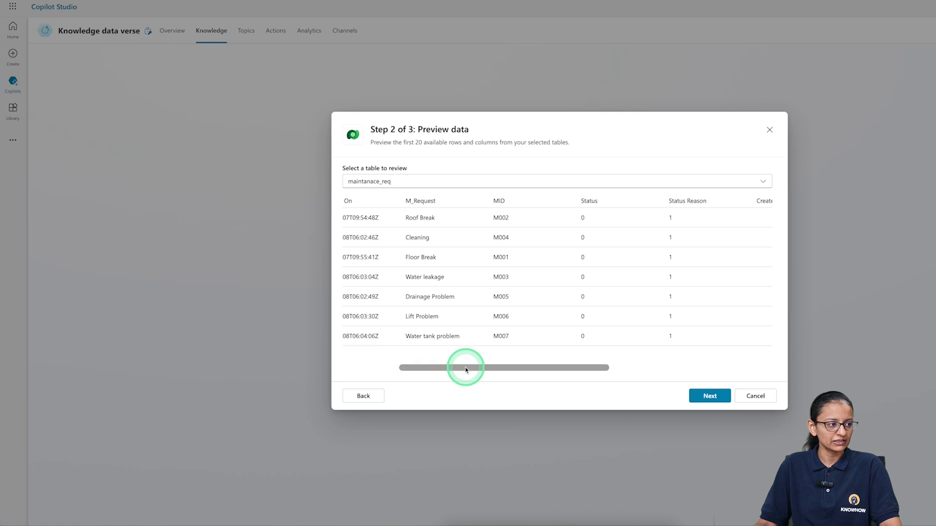
{"action": "left_click", "coordinate": [700, 395]}
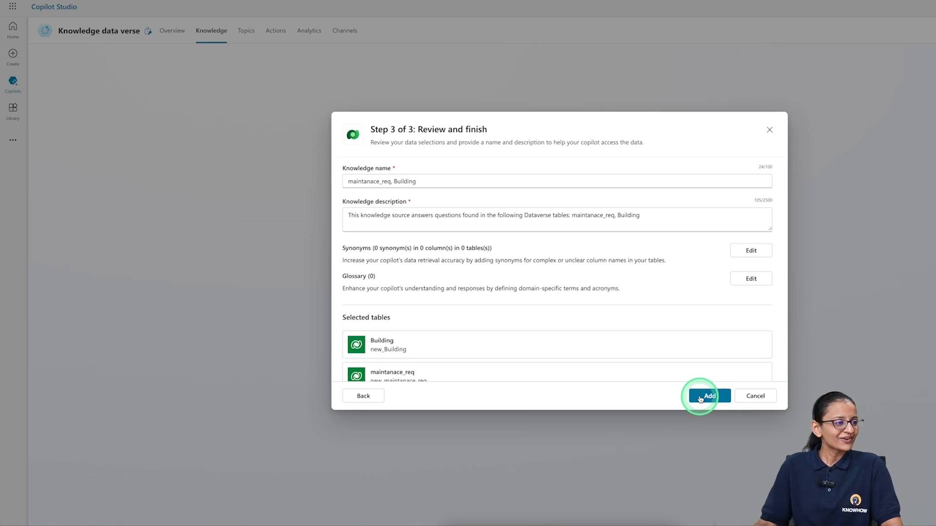
{"action": "left_click", "coordinate": [700, 398]}
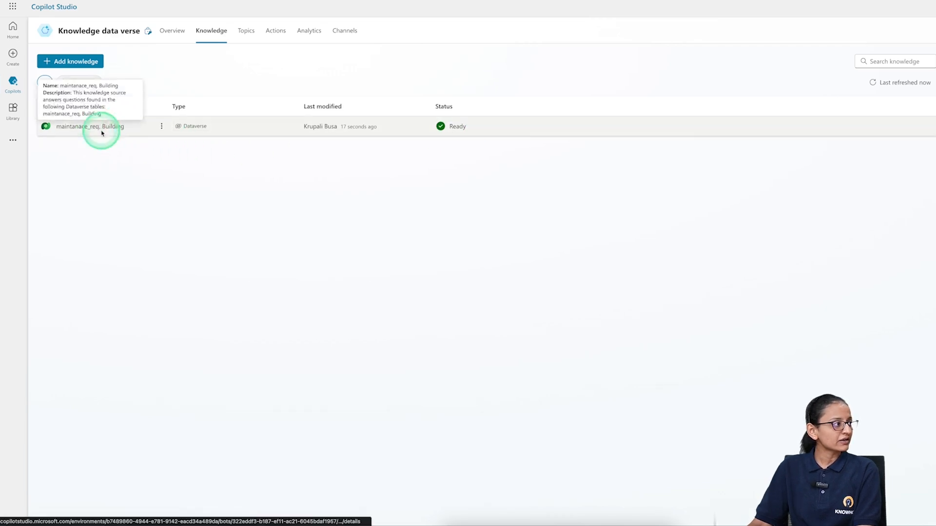
Step: Rename the maintanace_req, Building knowledge source as "DATA VERSE know Building mai" and save it
{"action": "left_click", "coordinate": [101, 130]}
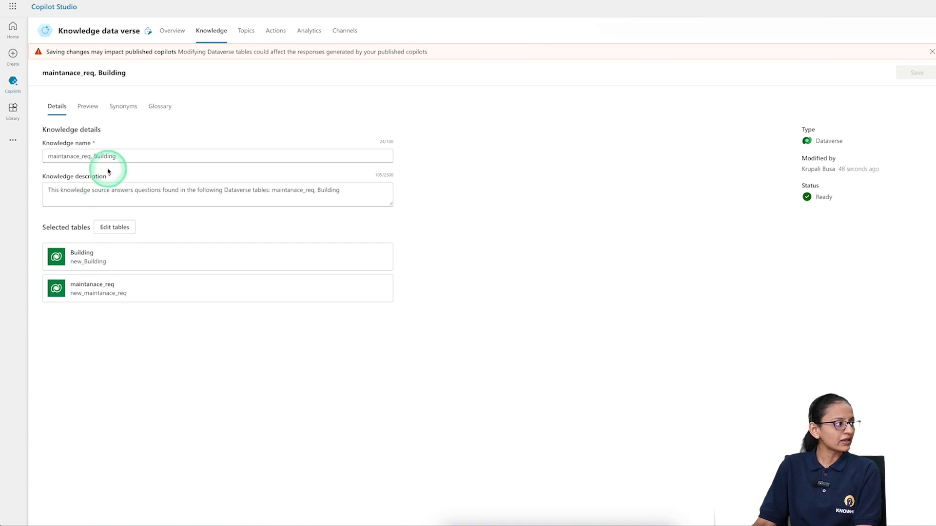
{"action": "triple_click", "coordinate": [117, 155]}
{"action": "key", "text": "BackSpace"}
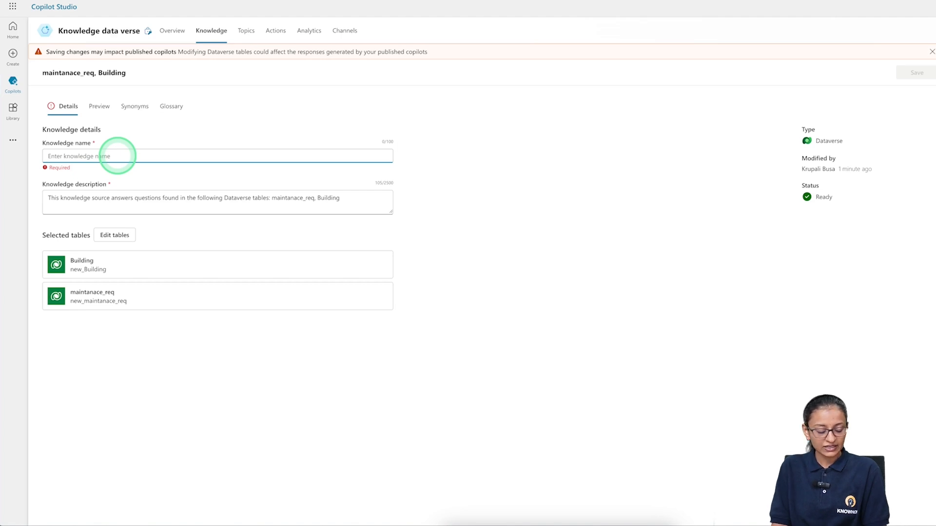
{"action": "type", "text": "DATA VERSE know Building mai"}
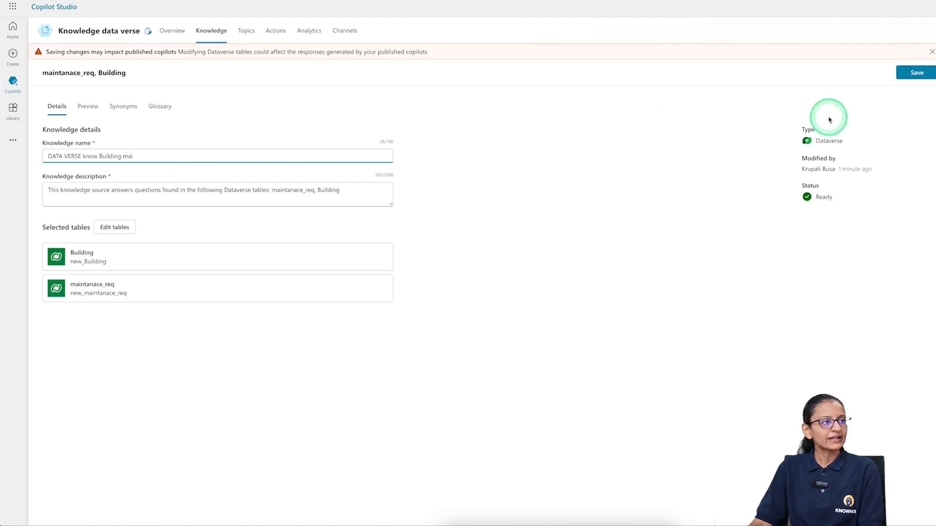
{"action": "left_click", "coordinate": [911, 74]}
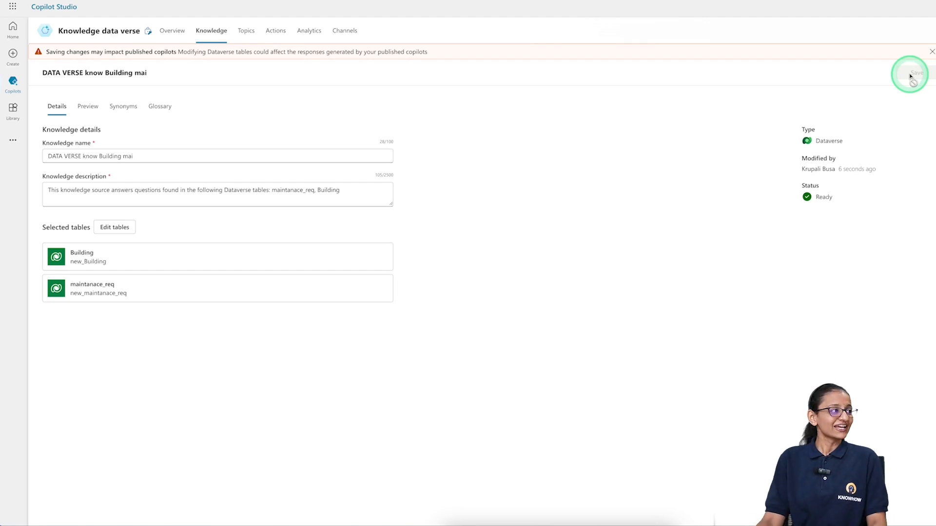
{"action": "left_click", "coordinate": [255, 37]}
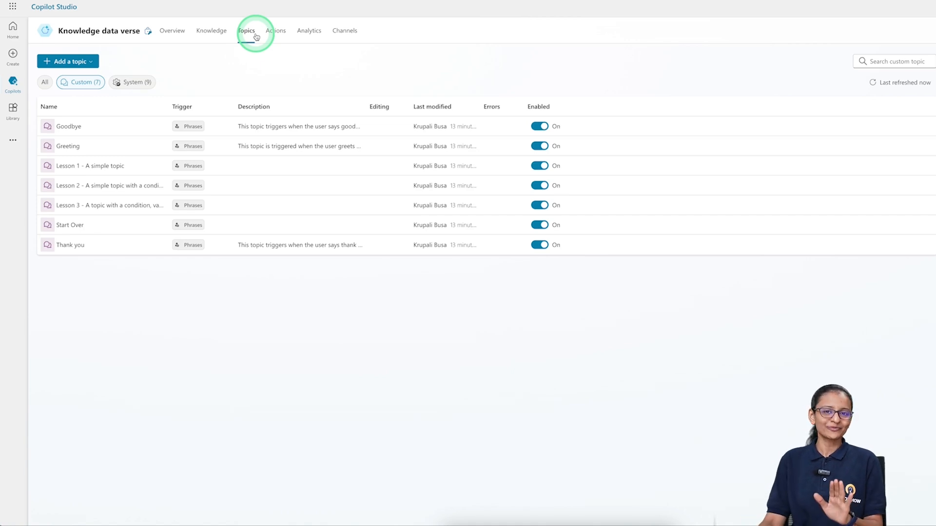
{"action": "left_click", "coordinate": [282, 34]}
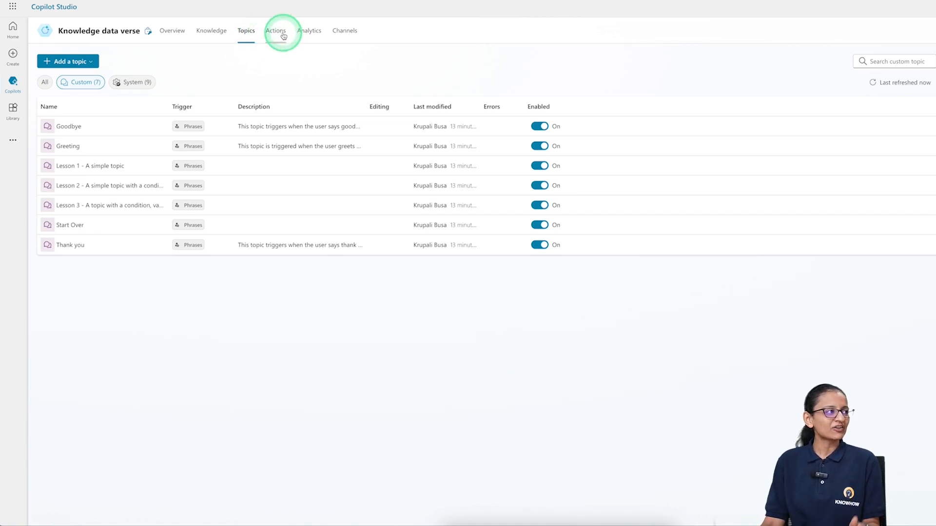
{"action": "left_click", "coordinate": [316, 32]}
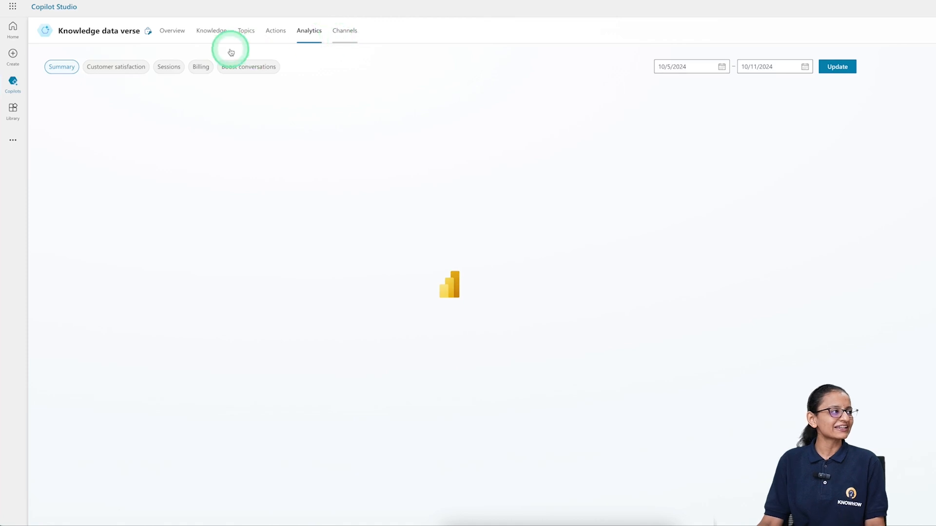
Step: Open the synonym settings of the DATA VERSE know Building mai knowledge source for the Building table
{"action": "left_click", "coordinate": [211, 38]}
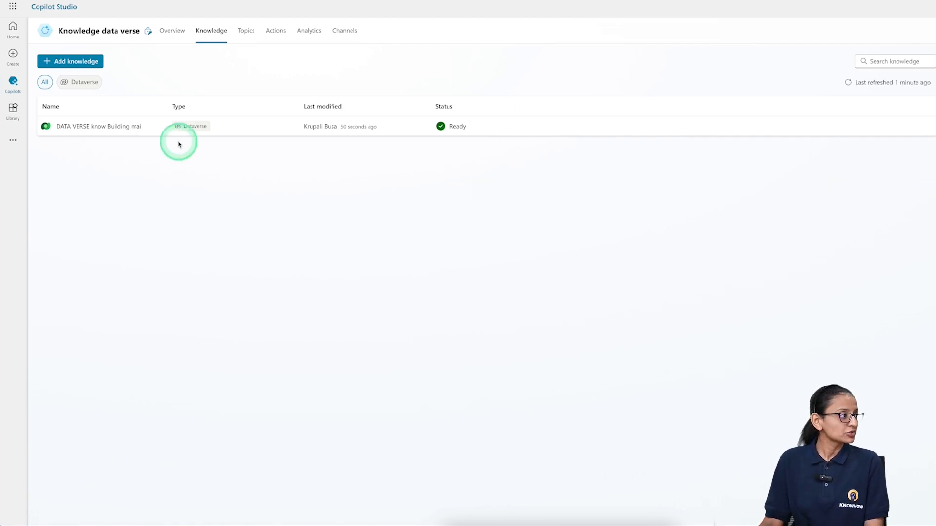
{"action": "left_click", "coordinate": [121, 128]}
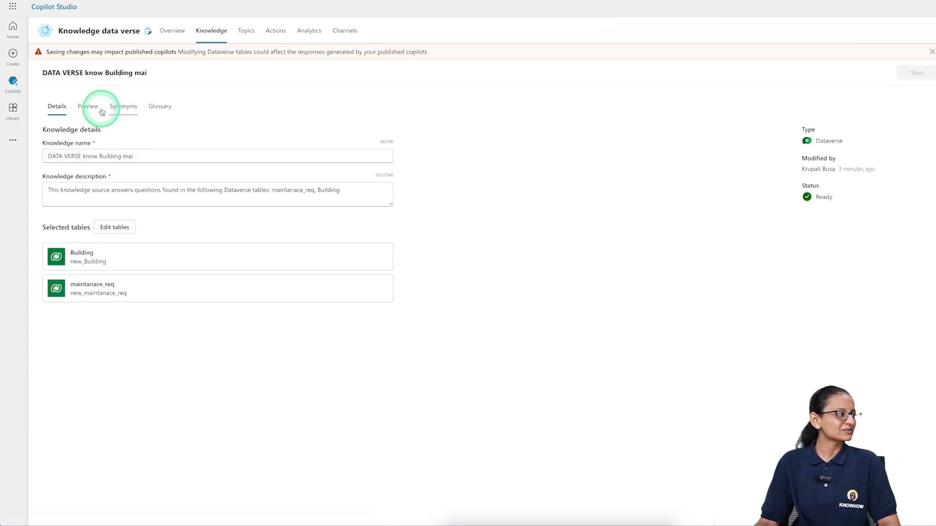
{"action": "left_click", "coordinate": [116, 111]}
{"action": "left_click", "coordinate": [129, 200]}
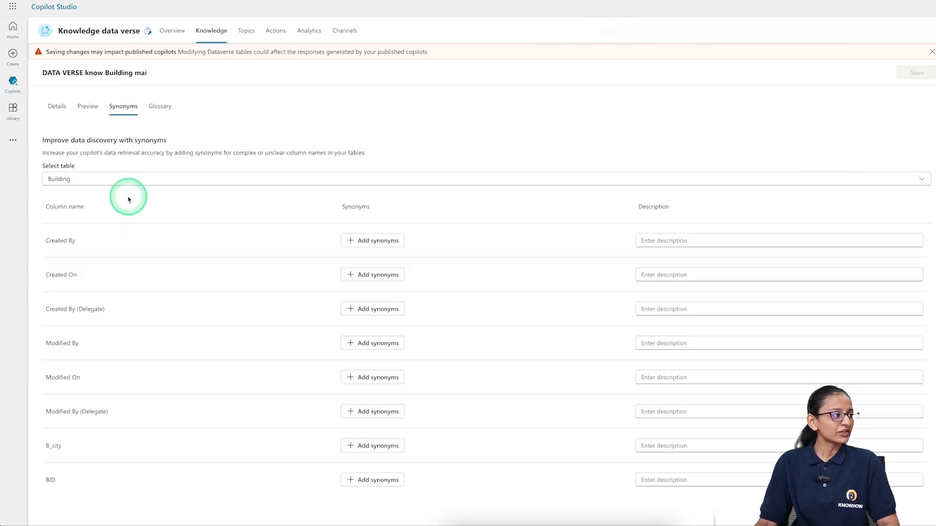
{"action": "left_click", "coordinate": [194, 295]}
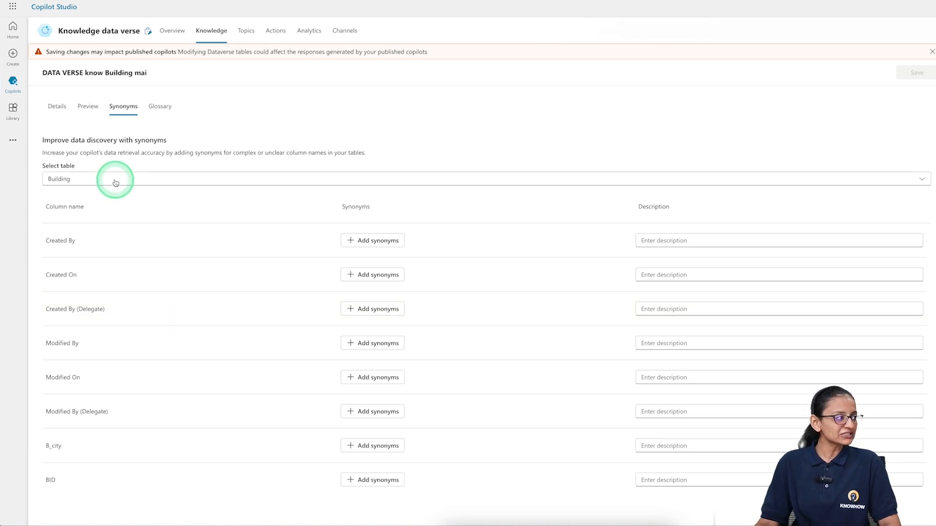
Step: Add the synonym "building id" to the BID column of the Building table
{"action": "scroll", "coordinate": [230, 366], "scroll_direction": "down", "scroll_amount": 1}
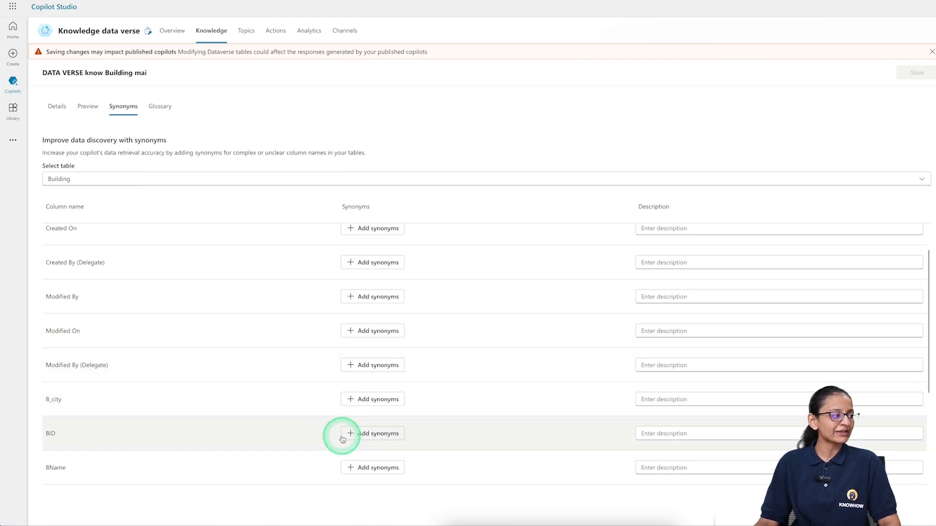
{"action": "left_click", "coordinate": [385, 436]}
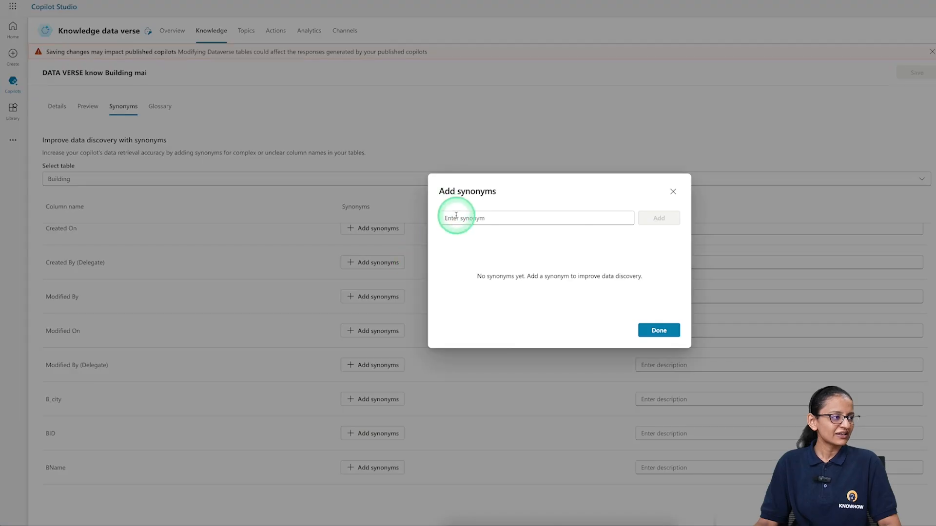
{"action": "left_click", "coordinate": [477, 219]}
{"action": "type", "text": "Building"}
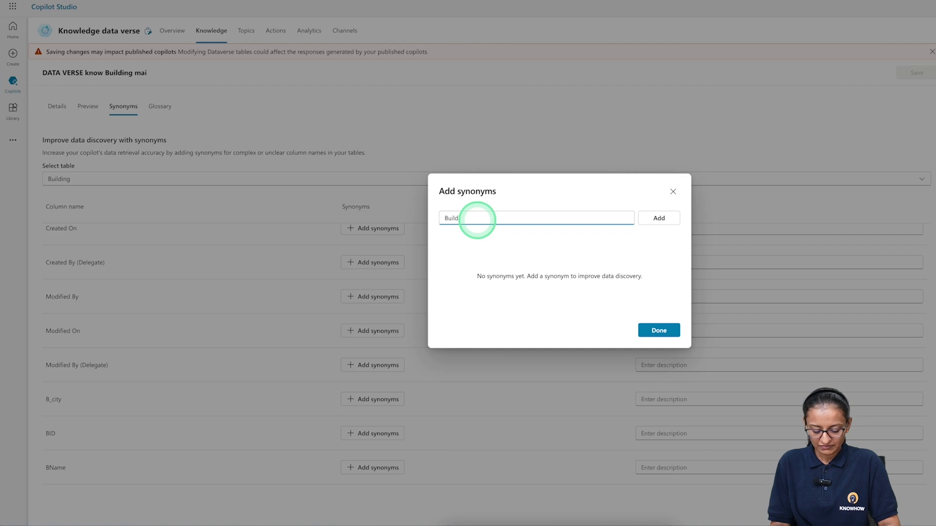
{"action": "key", "text": "BackSpace"}
{"action": "key", "text": "BackSpace"}
{"action": "key", "text": "BackSpace"}
{"action": "key", "text": "BackSpace"}
{"action": "key", "text": "BackSpace"}
{"action": "key", "text": "BackSpace"}
{"action": "key", "text": "BackSpace"}
{"action": "key", "text": "BackSpace"}
{"action": "key", "text": "BackSpace"}
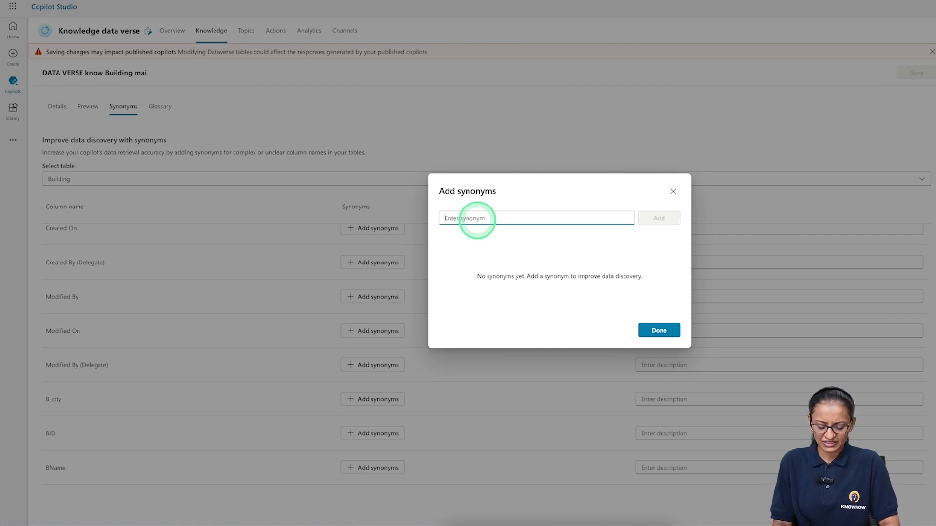
{"action": "type", "text": "bu"}
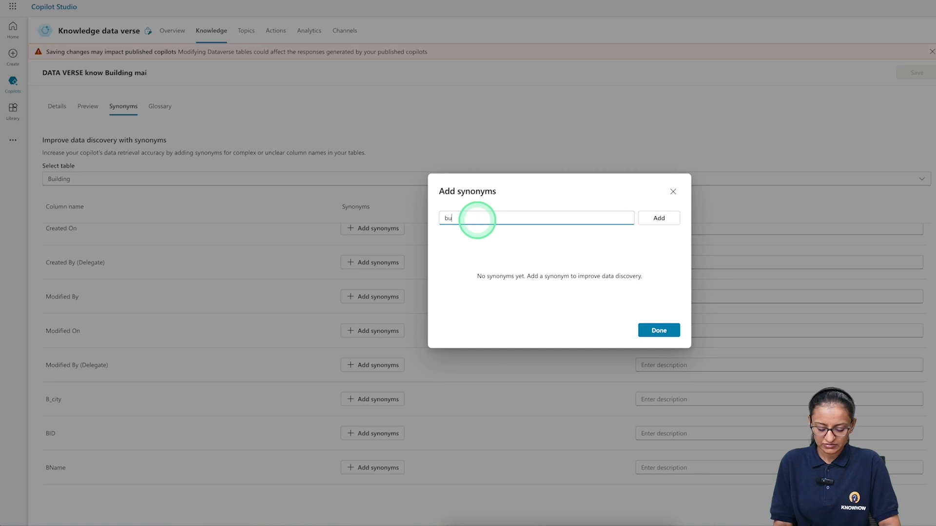
{"action": "type", "text": "ilding id"}
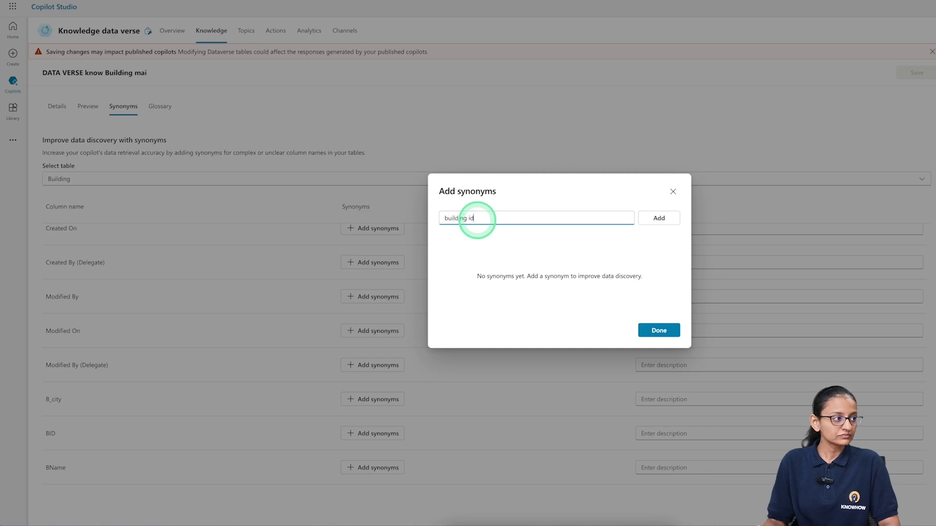
{"action": "left_click", "coordinate": [658, 218]}
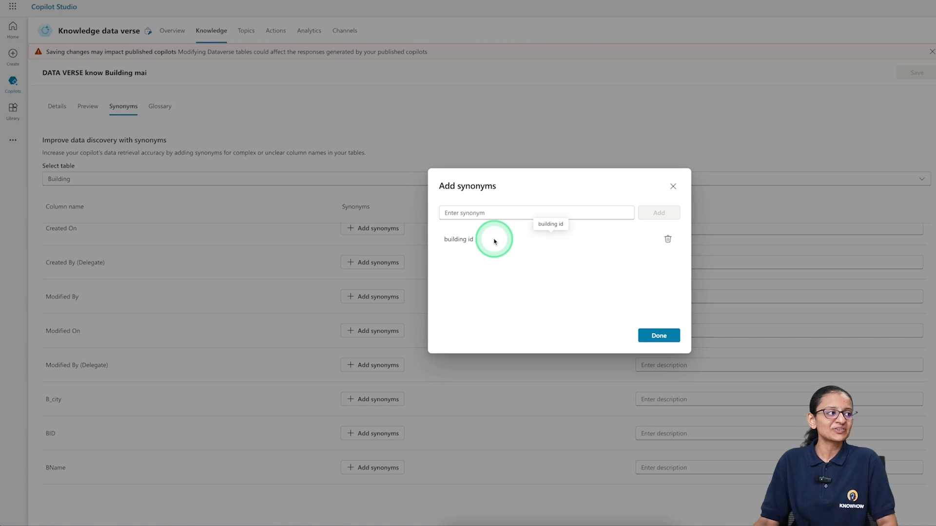
{"action": "left_click", "coordinate": [658, 336]}
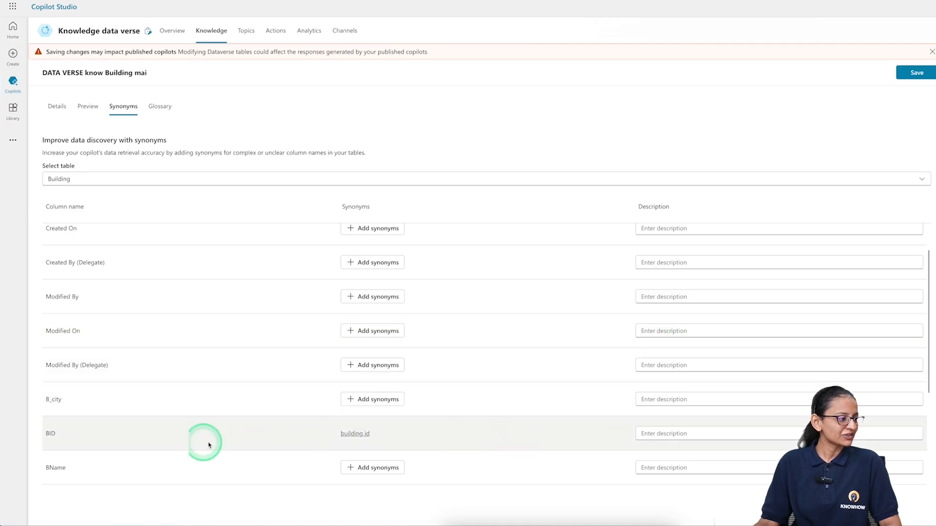
Step: Add the synonym "building city" to the B_city column of the Building table
{"action": "left_click", "coordinate": [366, 400]}
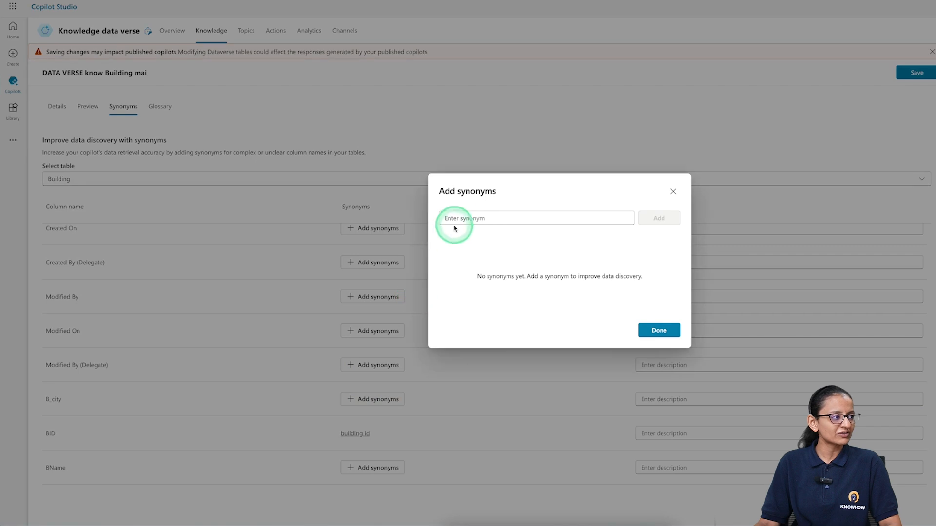
{"action": "left_click", "coordinate": [457, 218]}
{"action": "type", "text": "building city"}
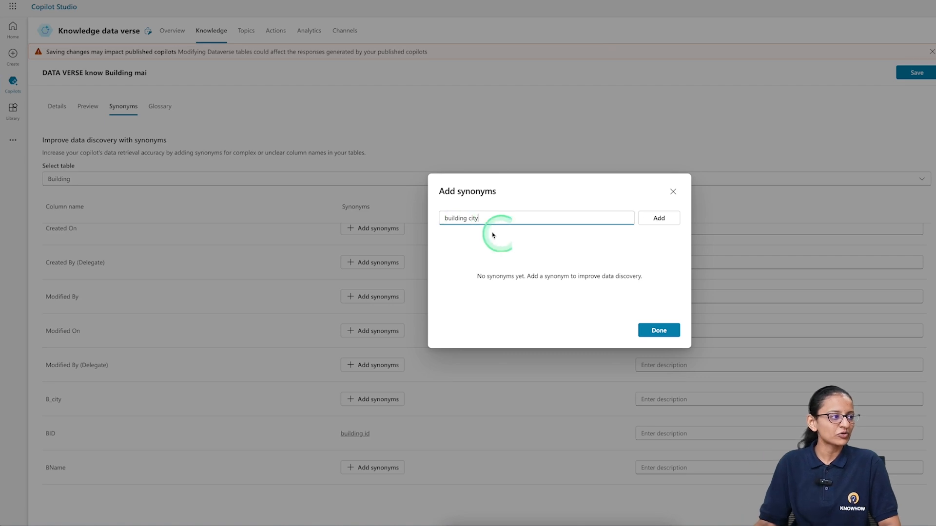
{"action": "left_click", "coordinate": [654, 218]}
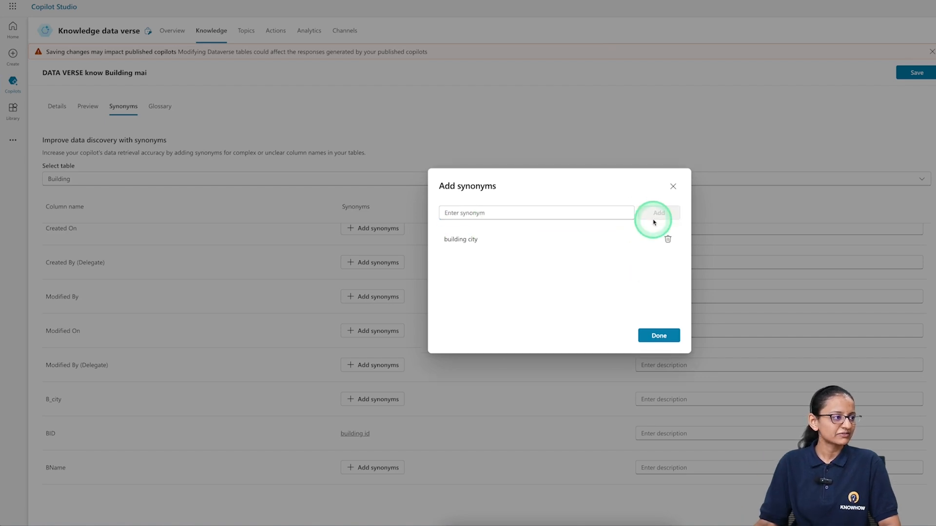
{"action": "left_click", "coordinate": [658, 335]}
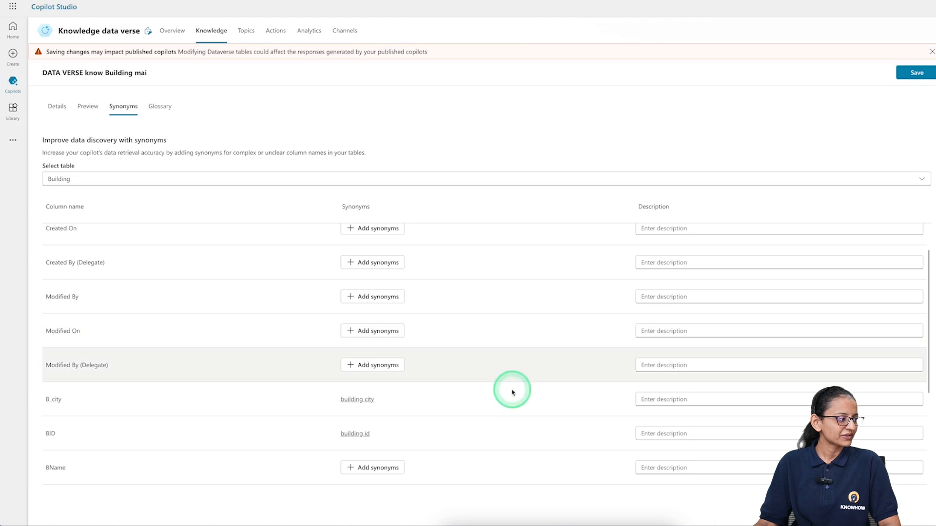
Step: Add the synonym "building name" to the BName column of the Building table
{"action": "left_click", "coordinate": [395, 296]}
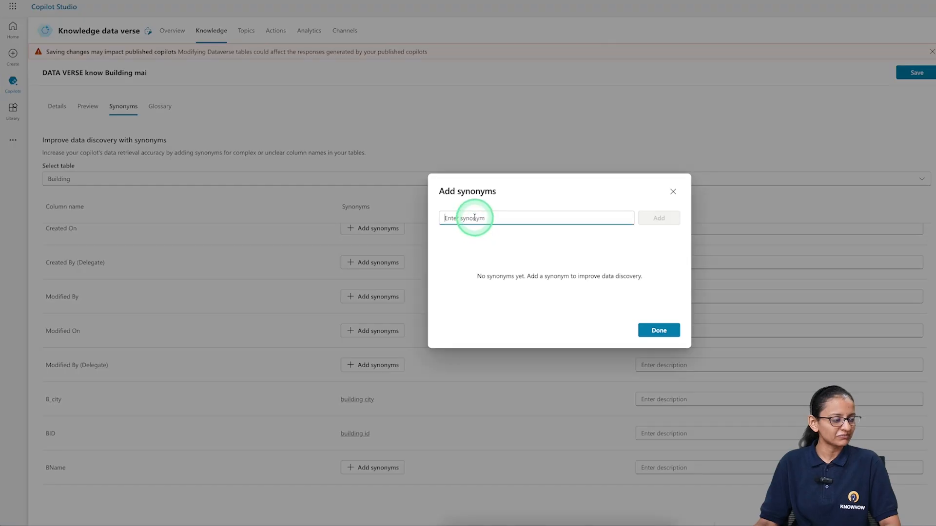
{"action": "type", "text": "building name"}
{"action": "left_click", "coordinate": [651, 220]}
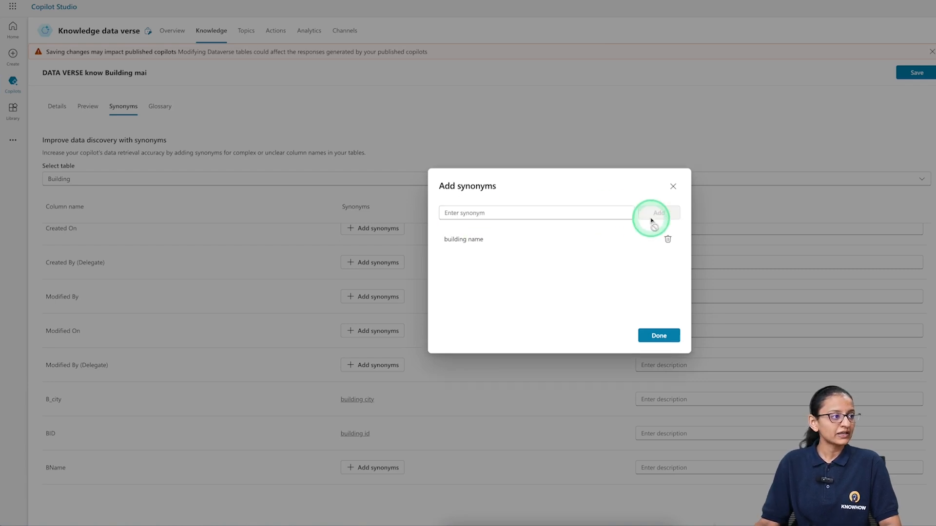
{"action": "left_click", "coordinate": [655, 334]}
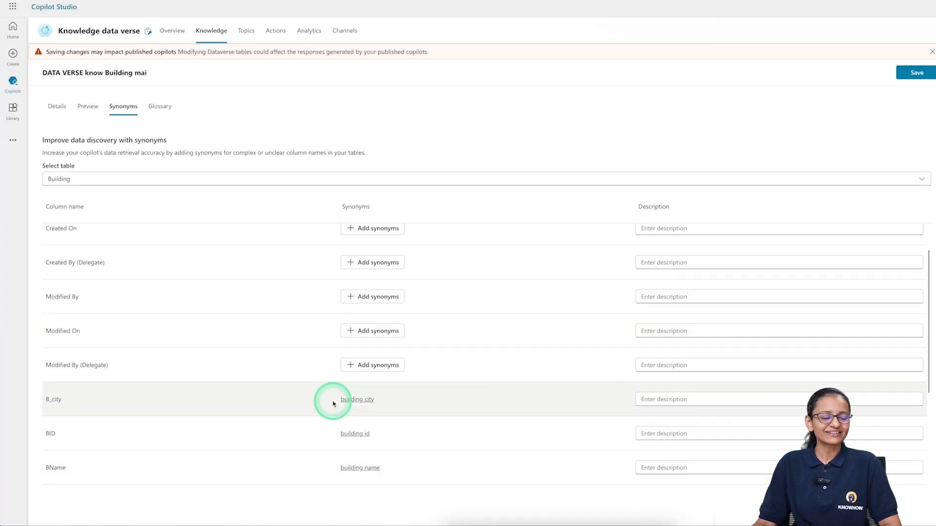
Step: Add the synonym "maintenance request" to the M_Request column of the maintanace_req table and save the knowledge source
{"action": "left_click", "coordinate": [151, 179]}
{"action": "left_click", "coordinate": [136, 210]}
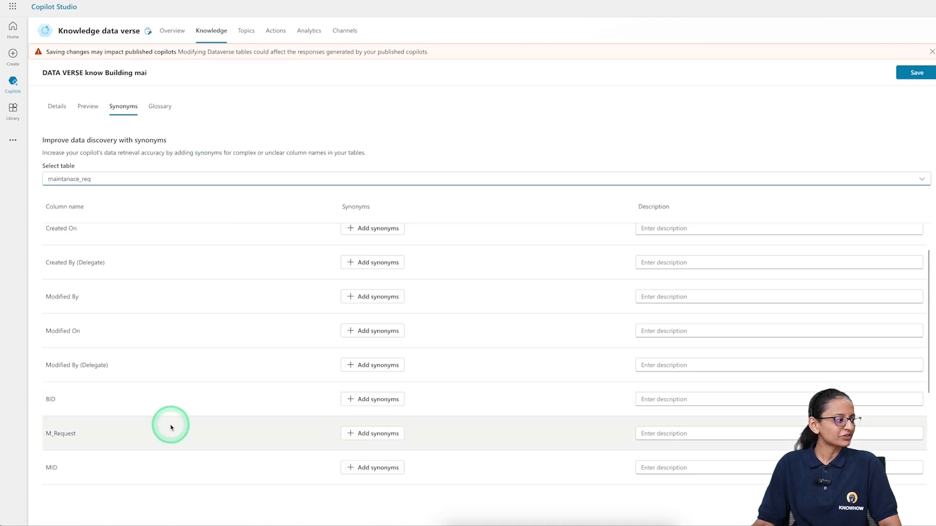
{"action": "scroll", "coordinate": [163, 428], "scroll_direction": "down", "scroll_amount": 2}
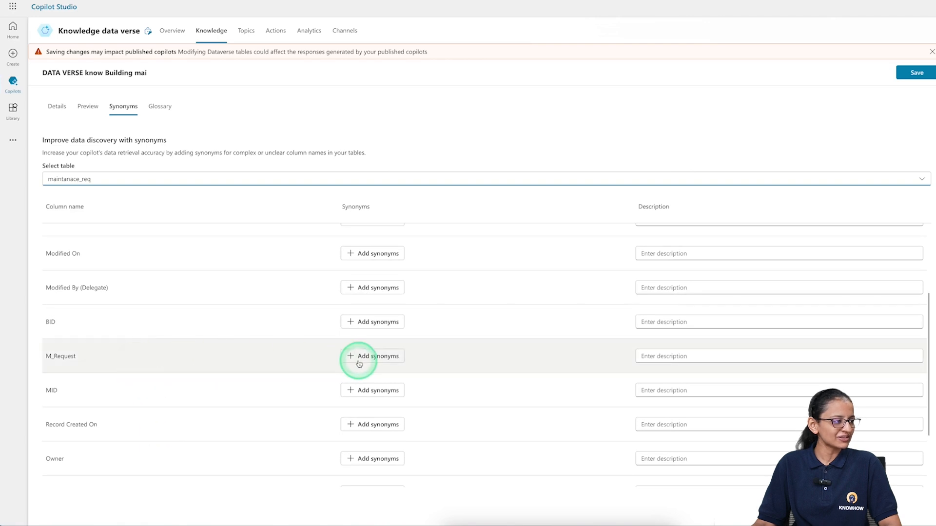
{"action": "left_click", "coordinate": [380, 360]}
{"action": "left_click", "coordinate": [461, 218]}
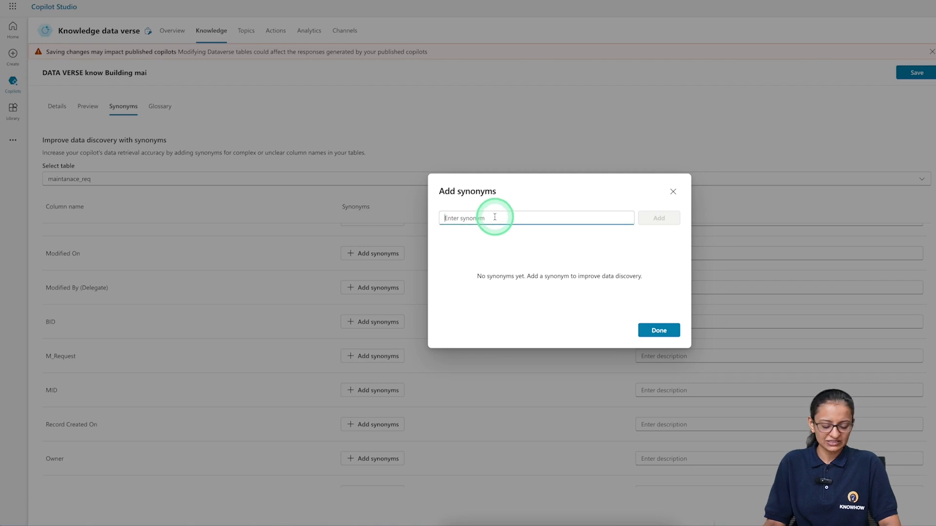
{"action": "type", "text": "m"}
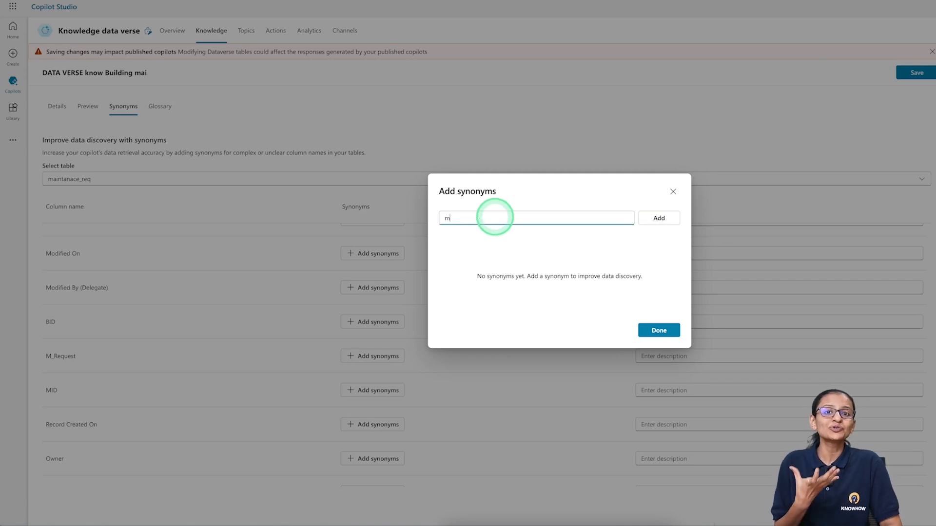
{"action": "type", "text": "aintenance "}
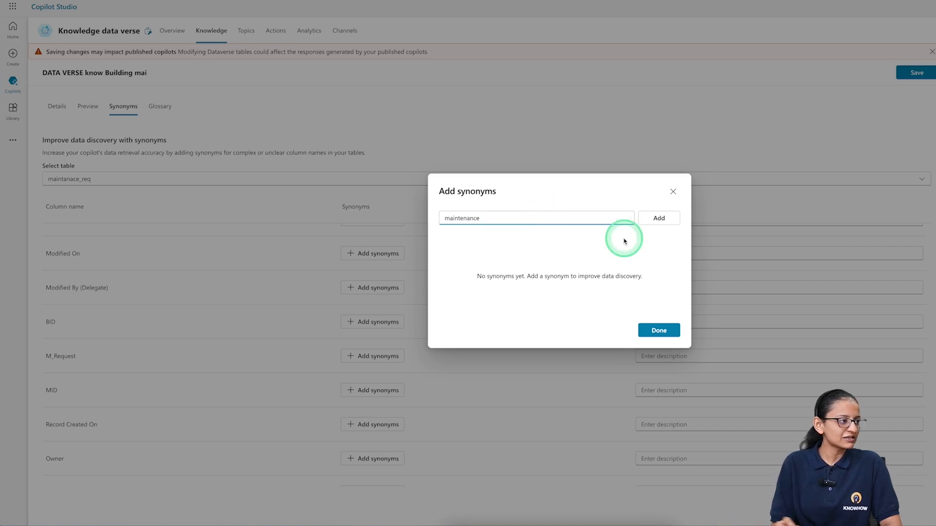
{"action": "type", "text": "request"}
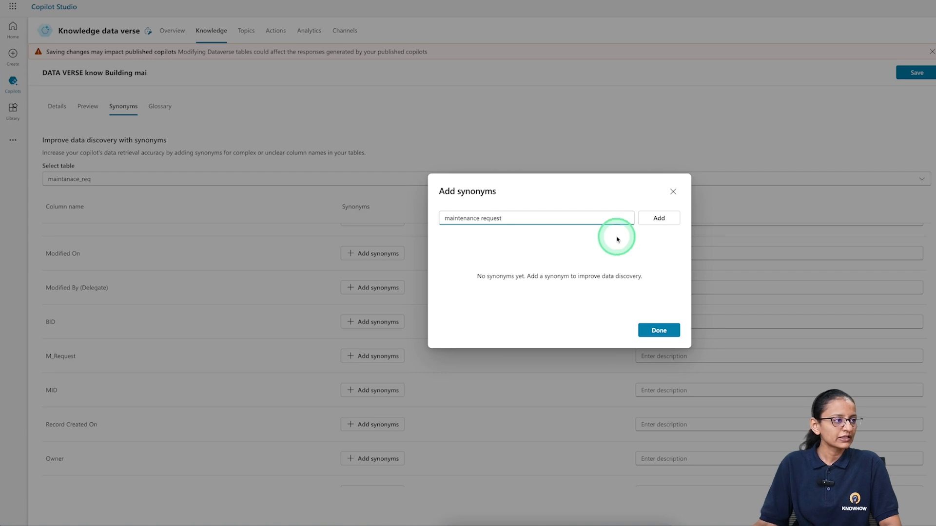
{"action": "left_click", "coordinate": [660, 218]}
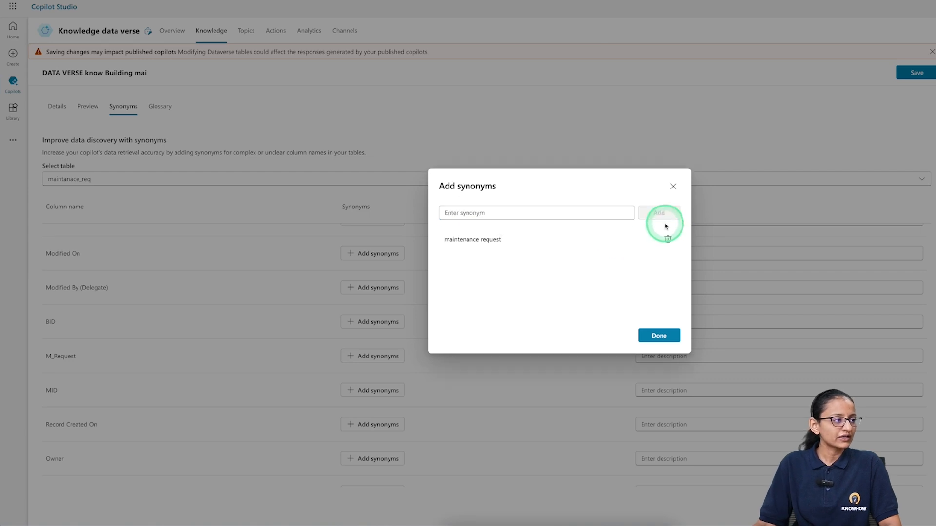
{"action": "left_click", "coordinate": [657, 338]}
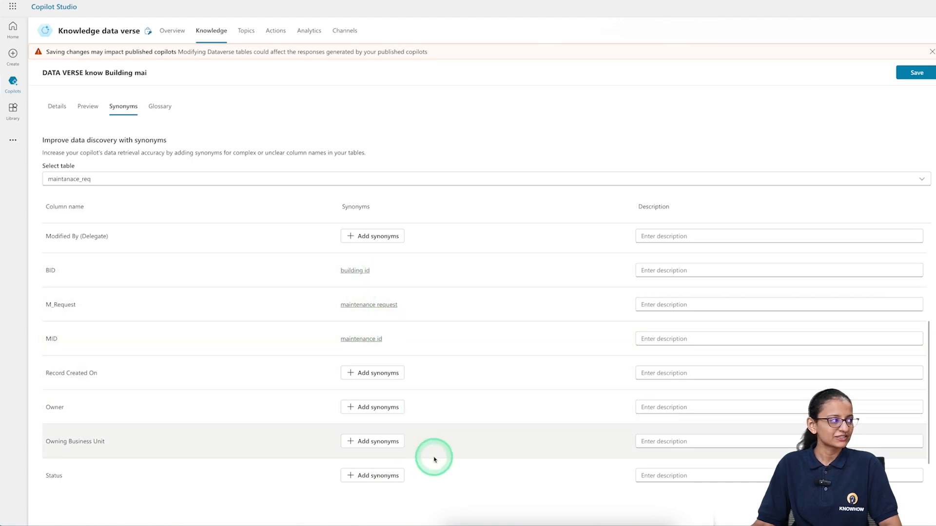
{"action": "left_click", "coordinate": [913, 75]}
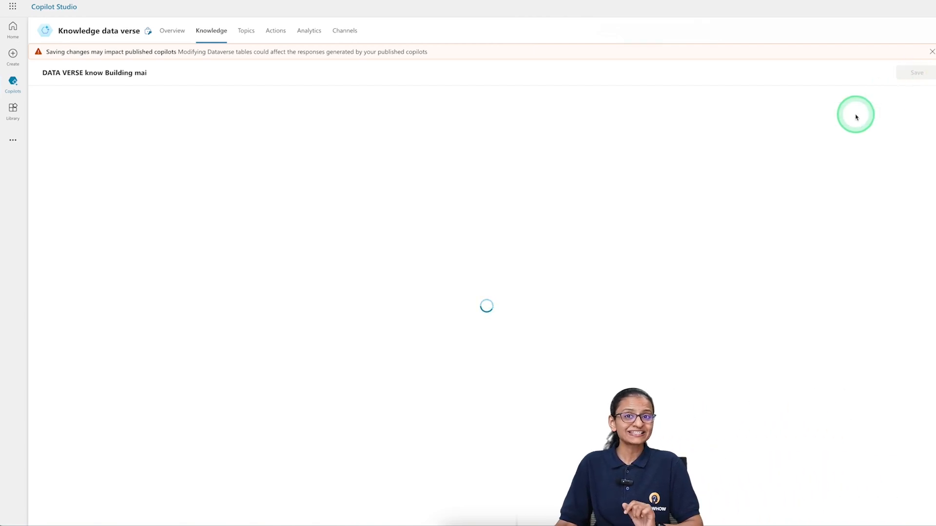
Step: Send the greeting "hi" to the copilot in the test chat
{"action": "left_click", "coordinate": [807, 471]}
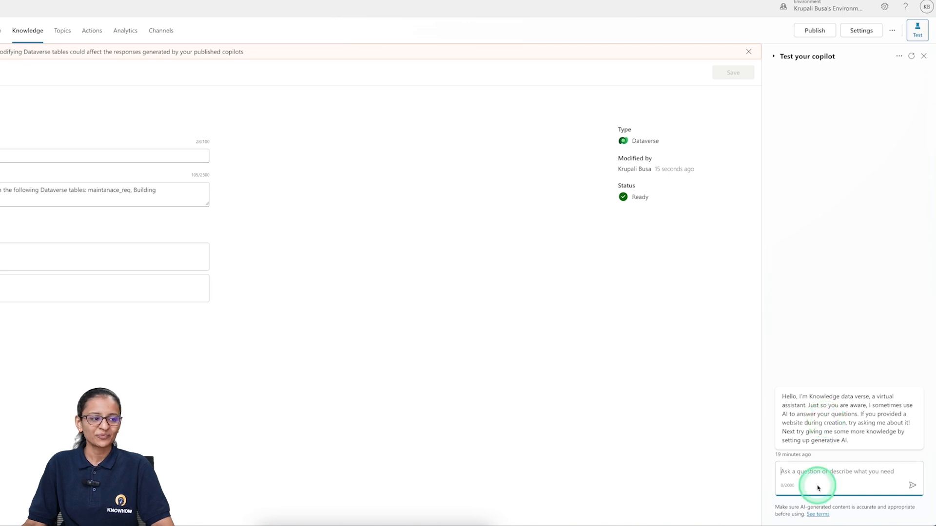
{"action": "type", "text": "hi"}
{"action": "key", "text": "Return"}
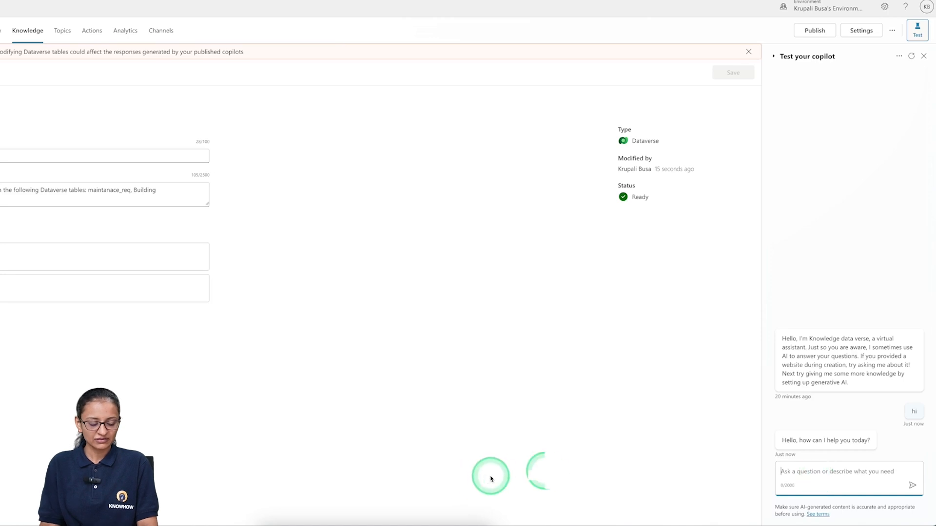
Step: Ask the test copilot "give me BID" and open the source cited in its answer
{"action": "type", "text": "give me"}
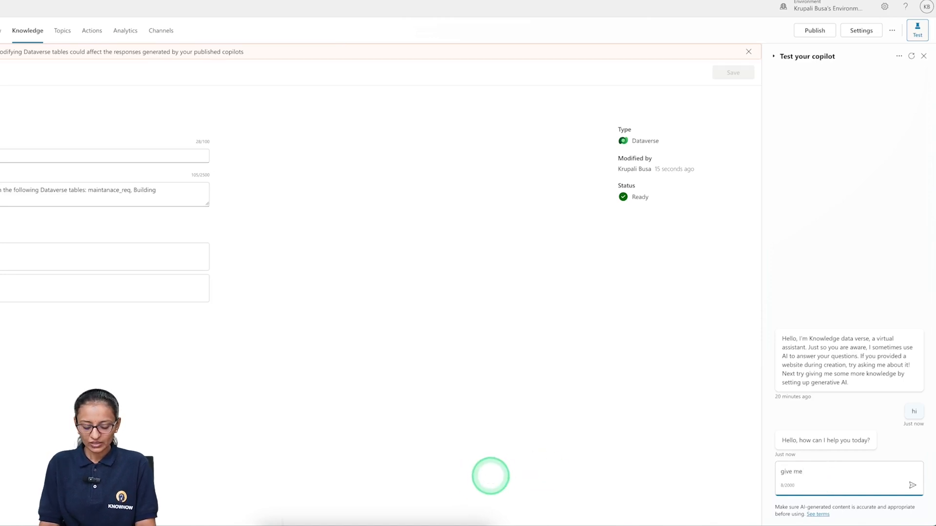
{"action": "type", "text": " BID"}
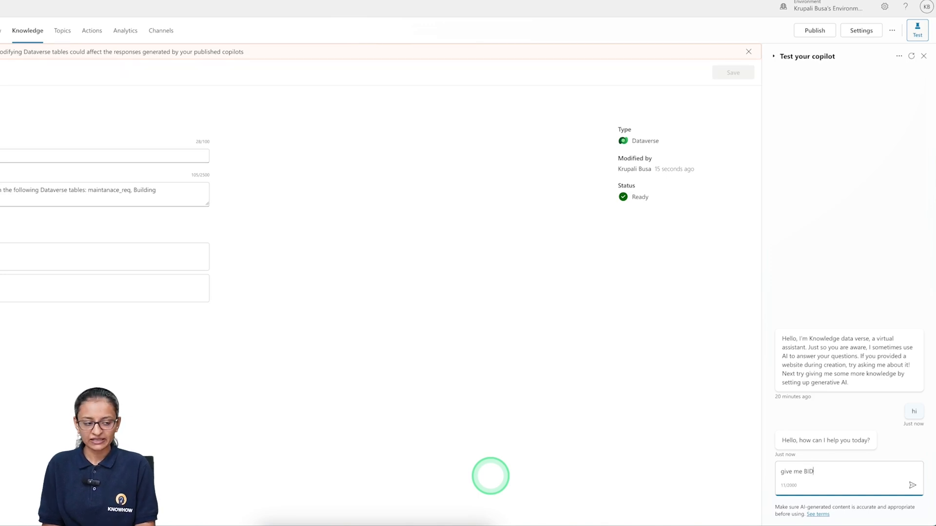
{"action": "key", "text": "Return"}
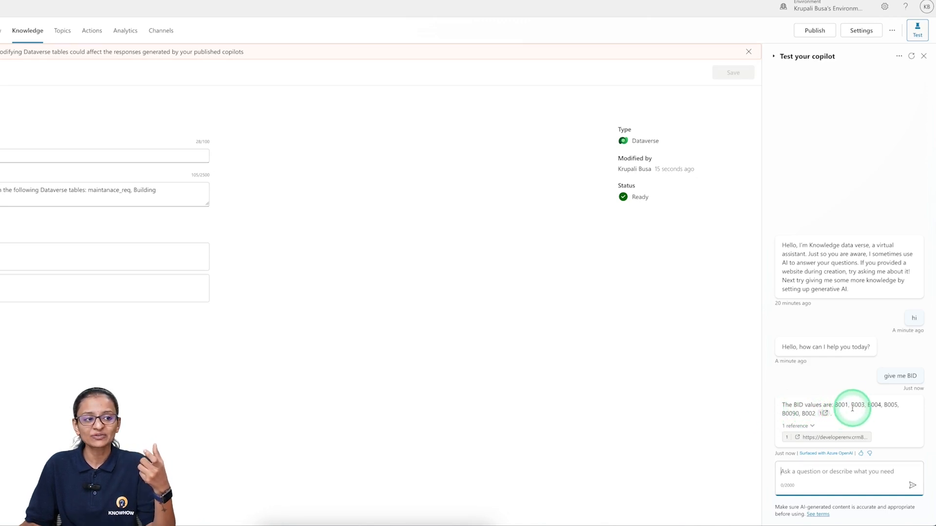
{"action": "left_click", "coordinate": [825, 417]}
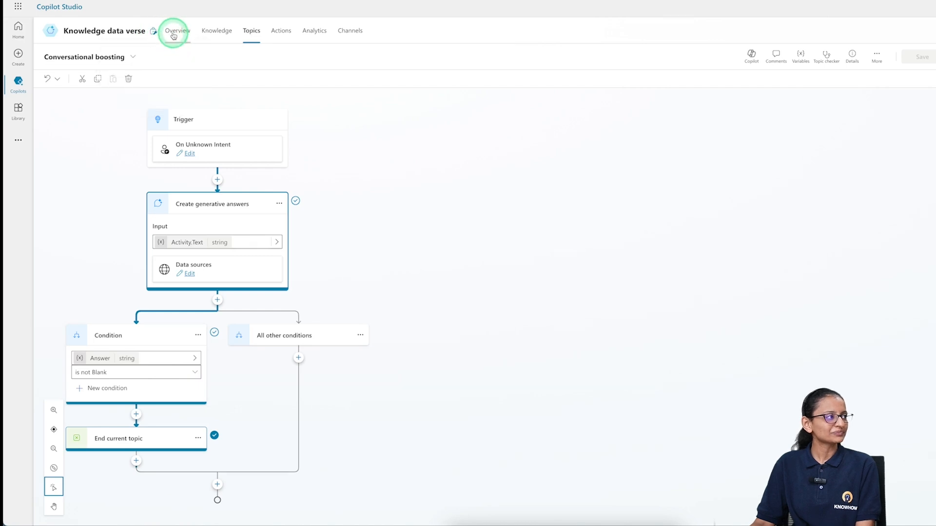
Step: Go back to the copilot's topic list and ask the test copilot "give me building id"
{"action": "left_click", "coordinate": [252, 32]}
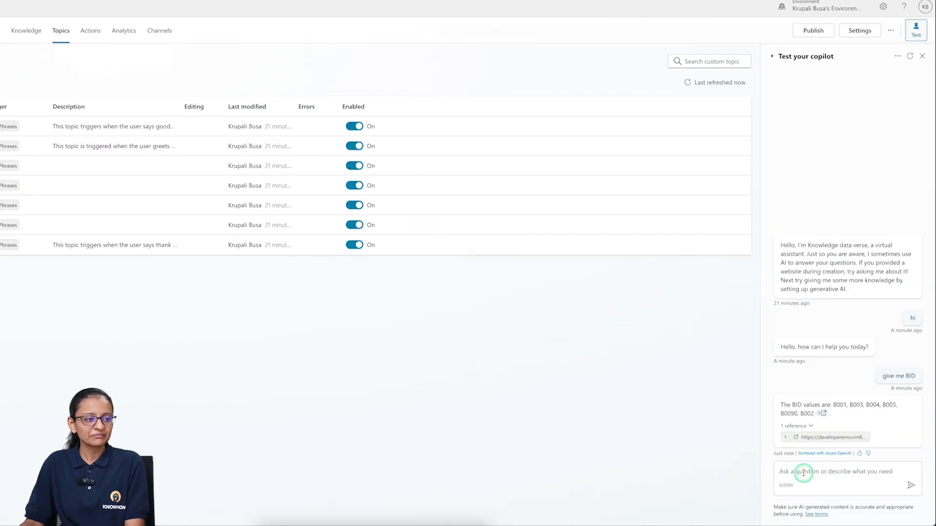
{"action": "type", "text": "give me building it"}
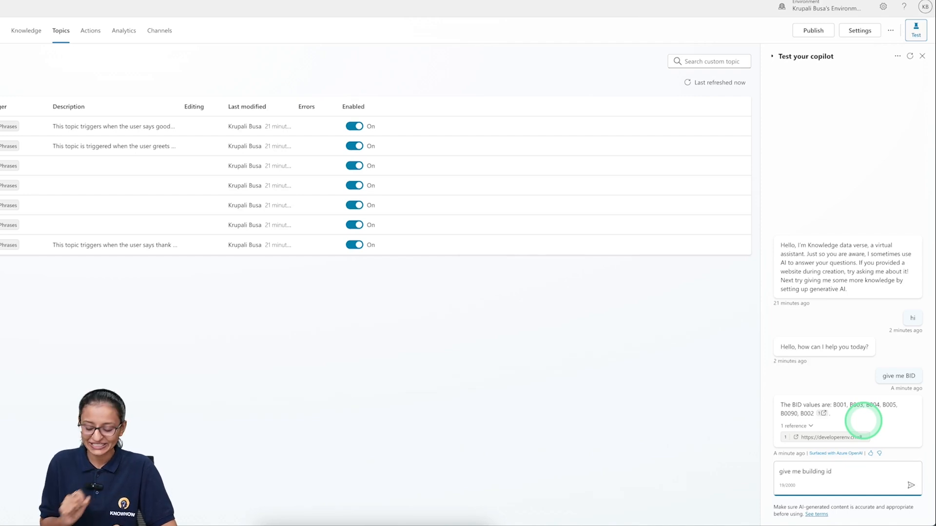
{"action": "key", "text": "Return"}
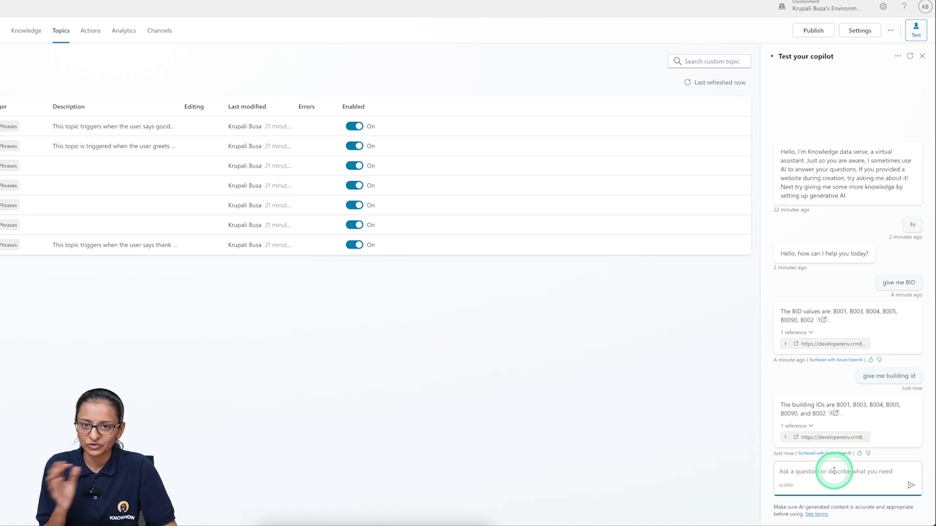
Step: Ask the test copilot "give me building name of the building id B002"
{"action": "type", "text": "give "}
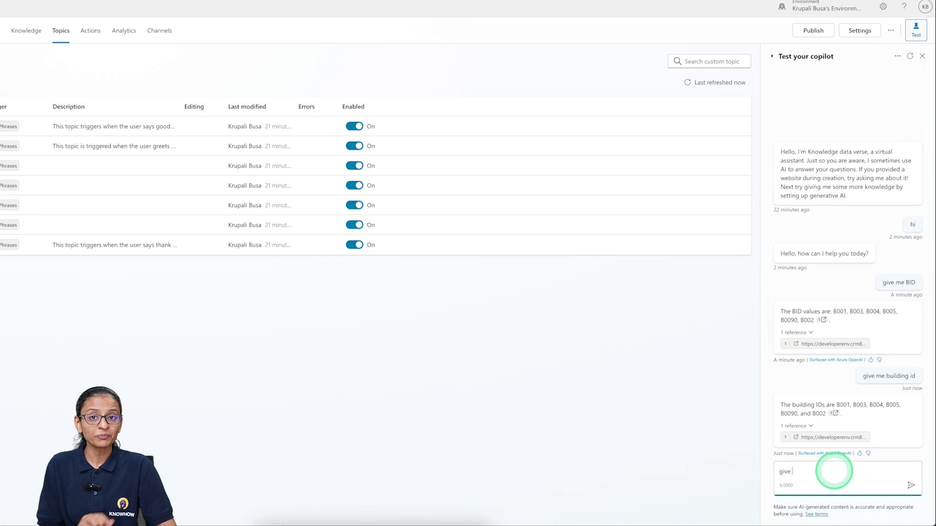
{"action": "type", "text": "me building n"}
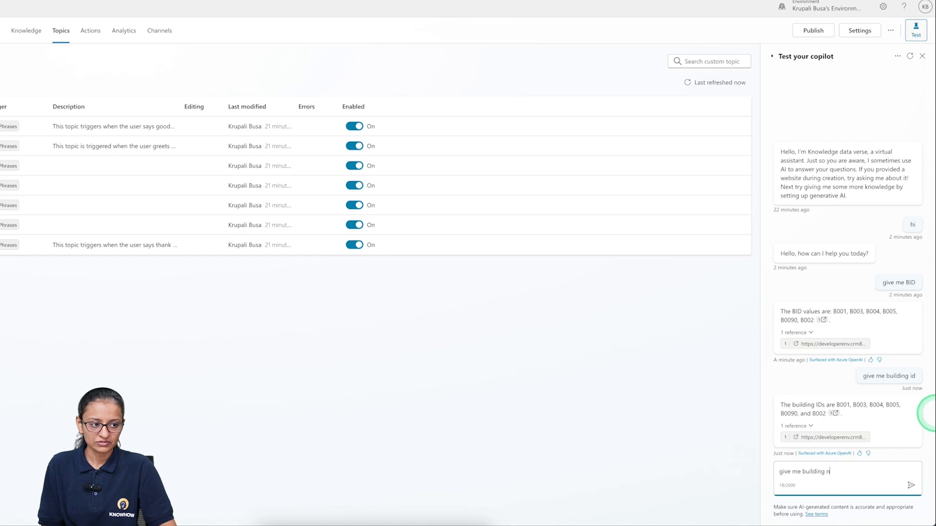
{"action": "type", "text": "name "}
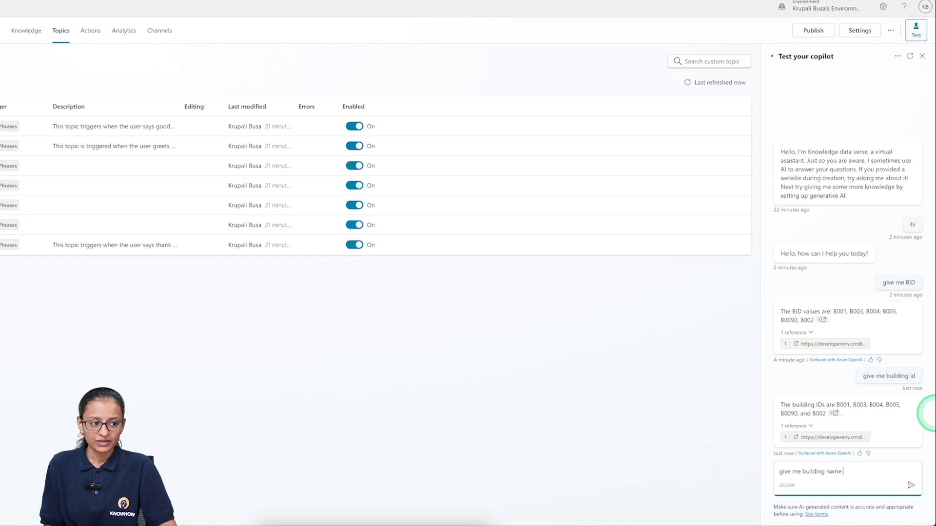
{"action": "type", "text": "for th"}
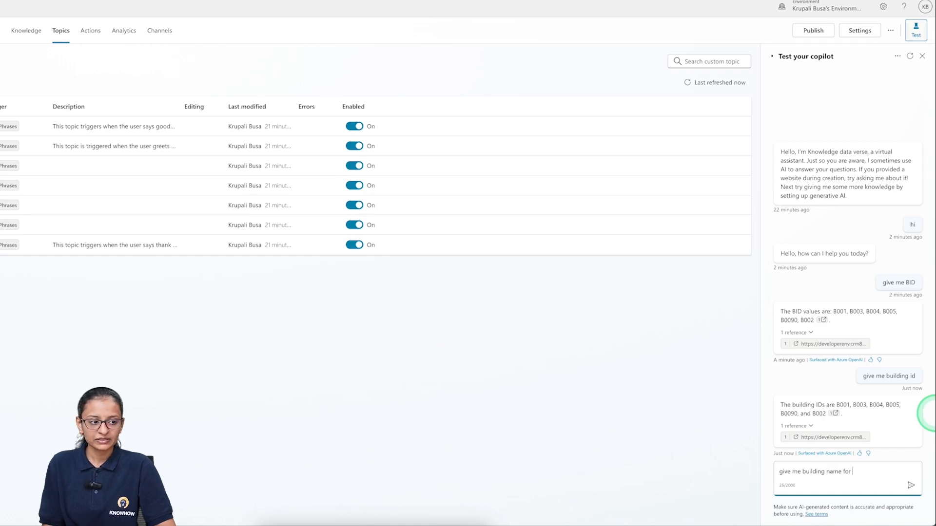
{"action": "key", "text": "BackSpace"}
{"action": "key", "text": "BackSpace"}
{"action": "key", "text": "BackSpace"}
{"action": "key", "text": "BackSpace"}
{"action": "key", "text": "BackSpace"}
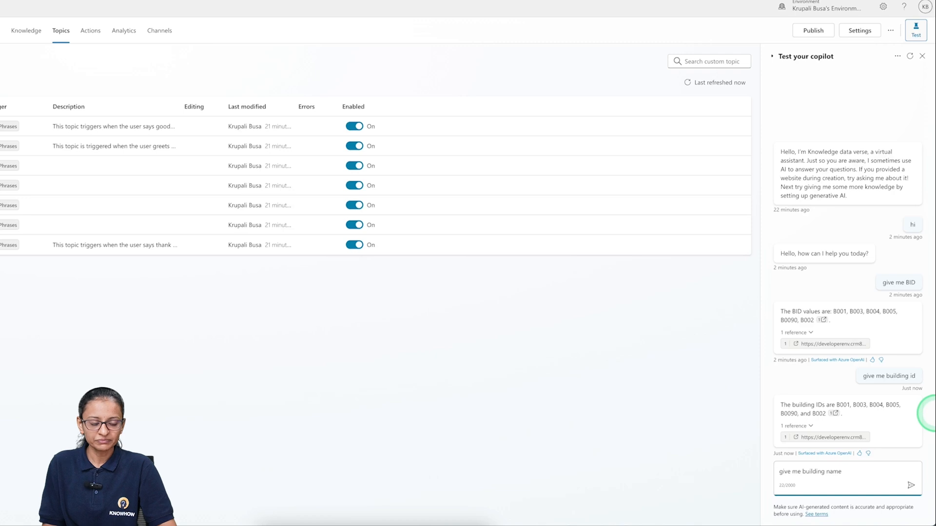
{"action": "type", "text": "of the b"}
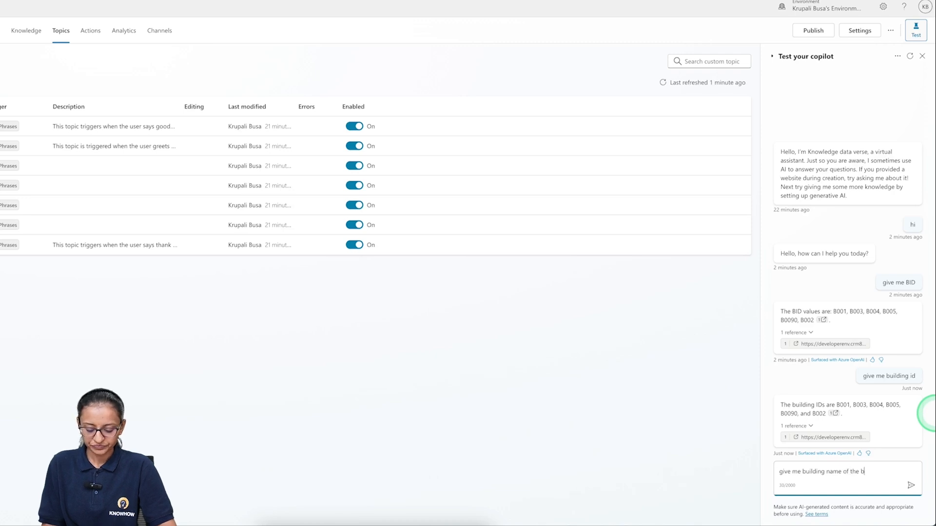
{"action": "type", "text": "uilding id"}
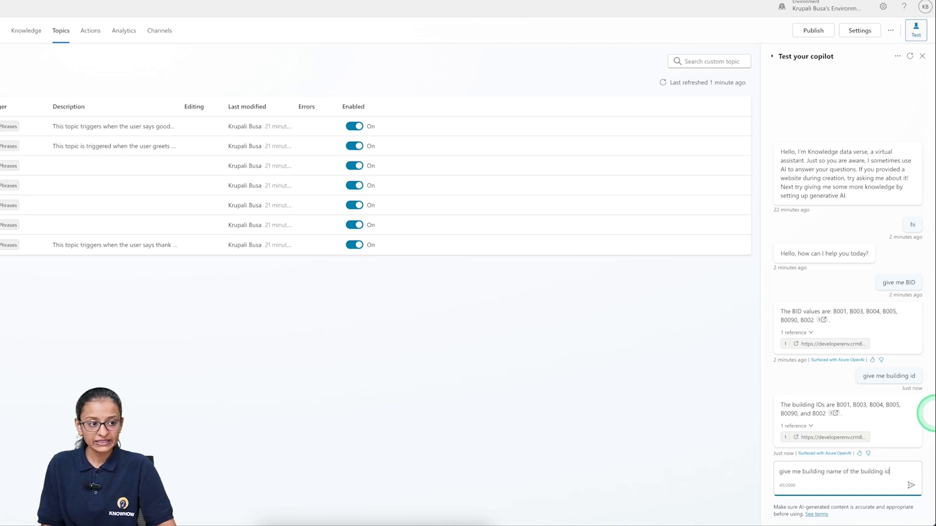
{"action": "type", "text": " B"}
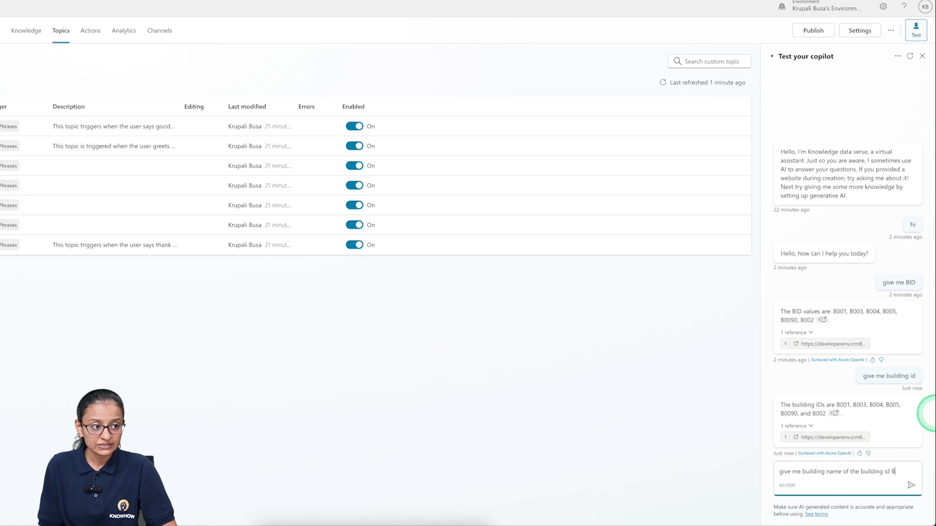
{"action": "type", "text": "-"}
{"action": "key", "text": "BackSpace"}
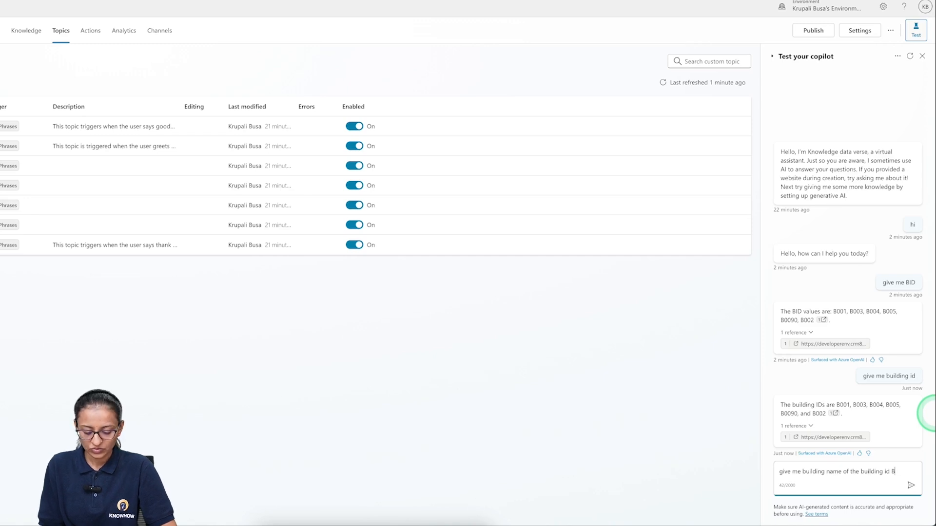
{"action": "type", "text": "002"}
{"action": "key", "text": "Return"}
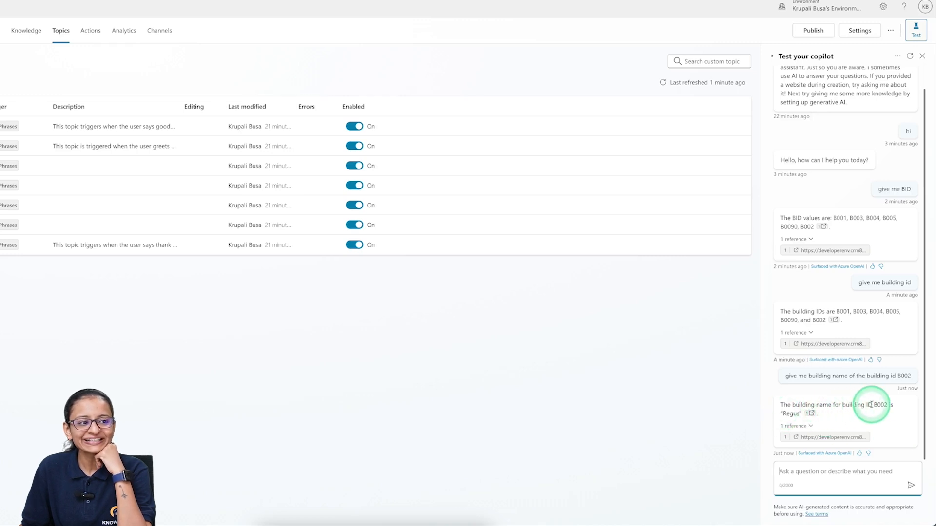
Step: Open the source cited in the B002 building name answer and proceed with its sign-in request
{"action": "left_click", "coordinate": [809, 414]}
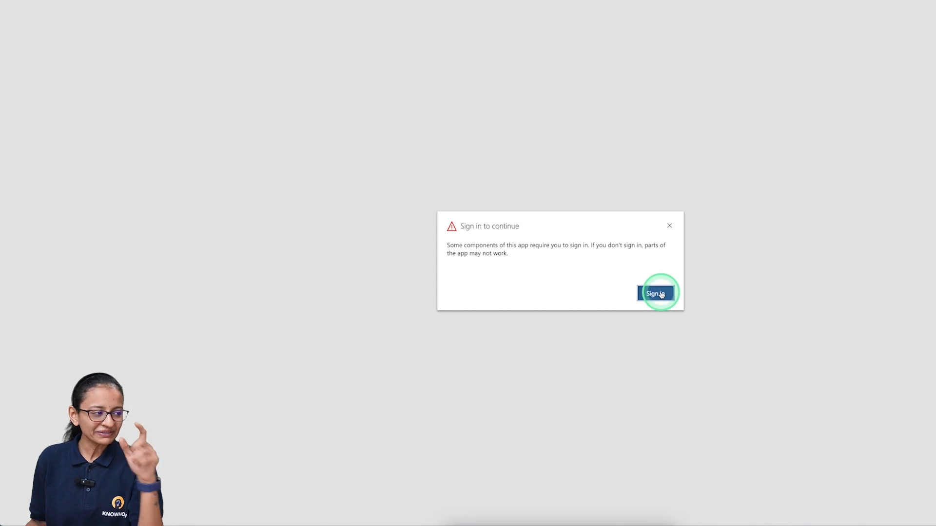
{"action": "left_click", "coordinate": [658, 293]}
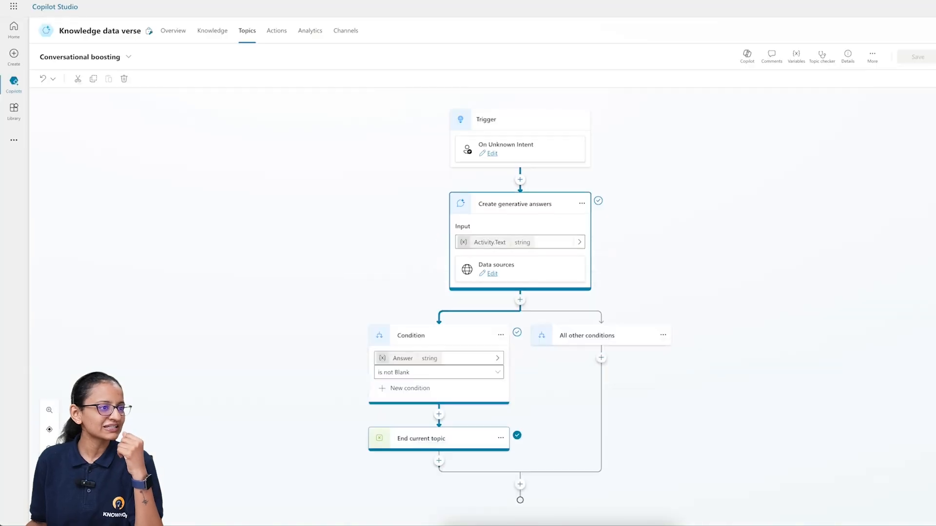
{"action": "left_click", "coordinate": [598, 88]}
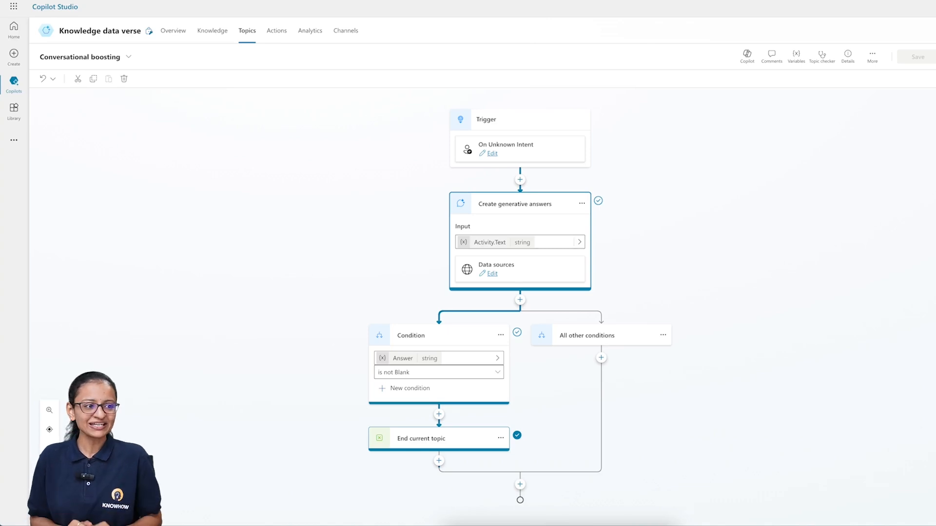
Step: Ask the test copilot "give me maintenance request for the building id B002"
{"action": "left_click", "coordinate": [831, 480]}
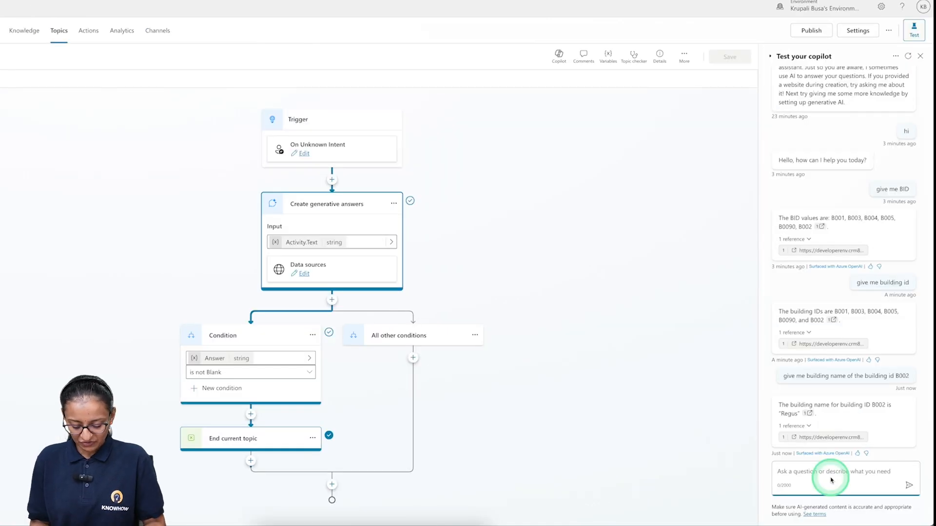
{"action": "type", "text": "give me maintance"}
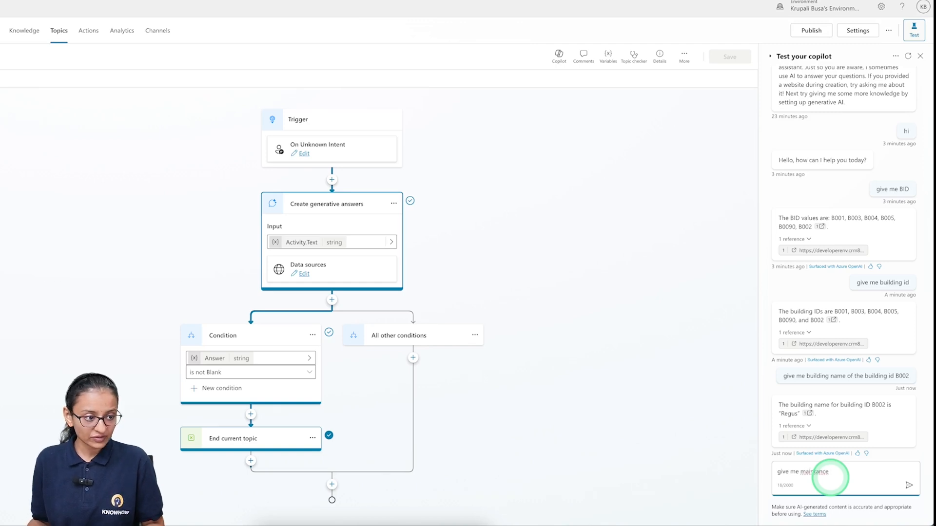
{"action": "right_click", "coordinate": [820, 473]}
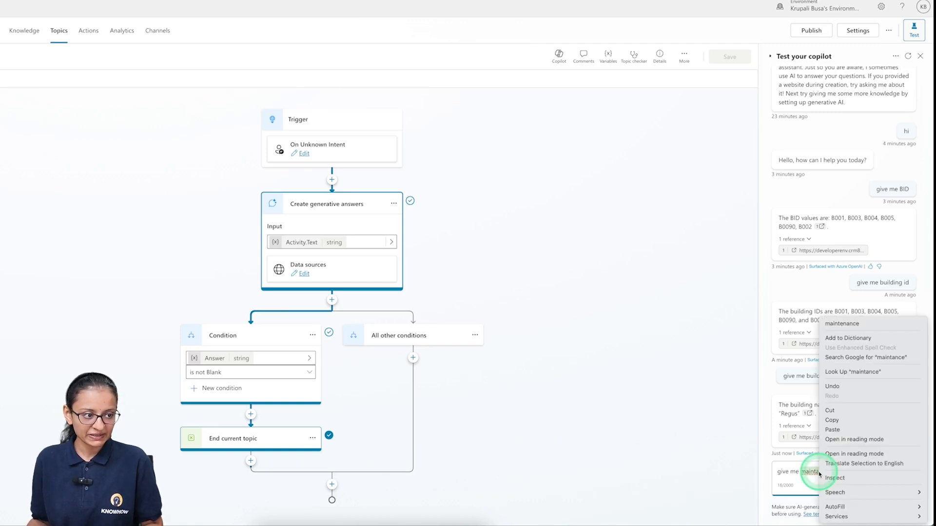
{"action": "key", "text": "Escape"}
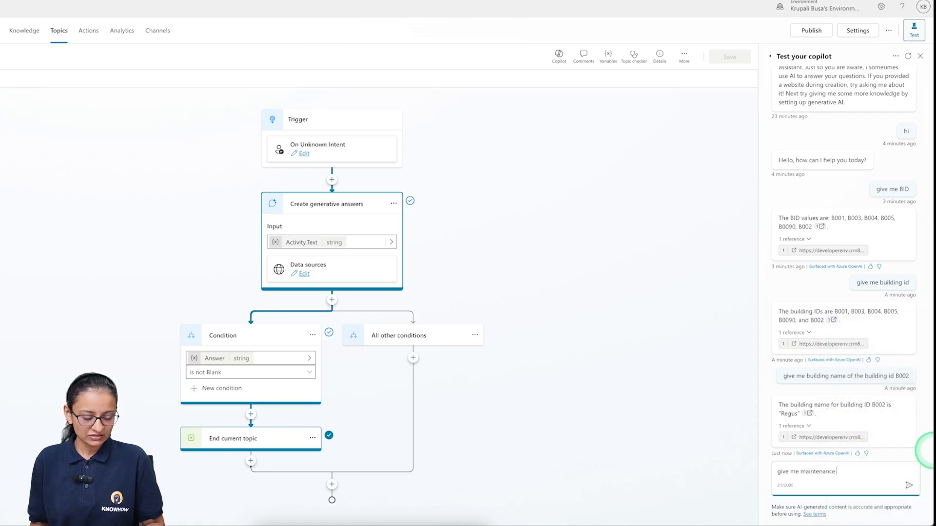
{"action": "type", "text": "re"}
{"action": "type", "text": "quest for "}
{"action": "type", "text": "thr"}
{"action": "key", "text": "BackSpace"}
{"action": "key", "text": "BackSpace"}
{"action": "type", "text": "e "}
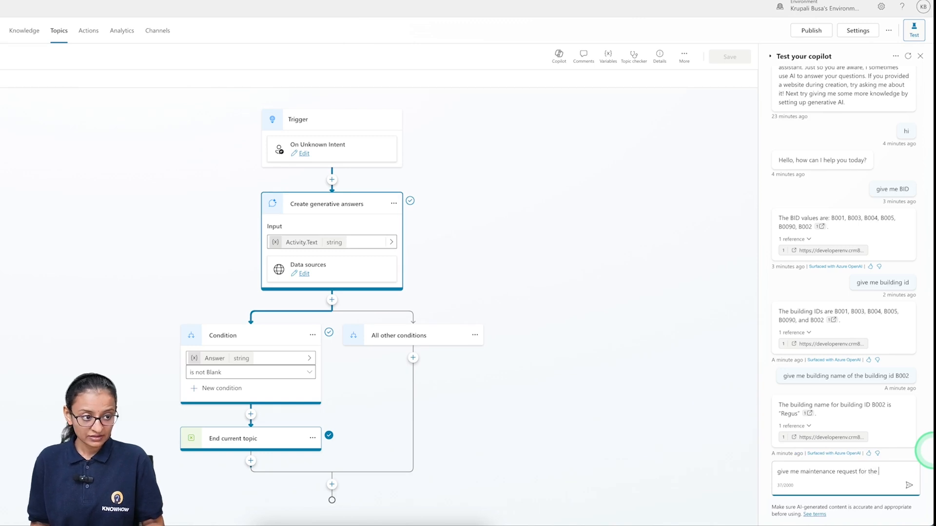
{"action": "type", "text": "buil"}
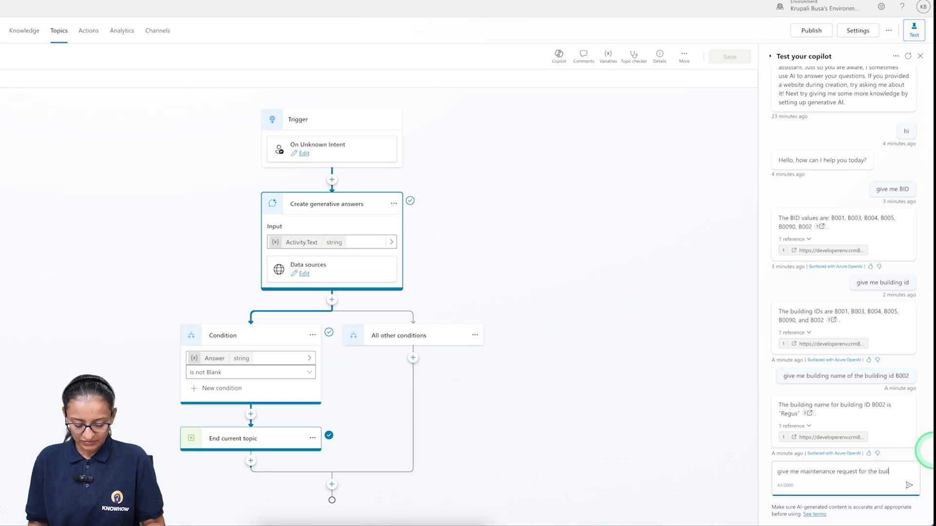
{"action": "type", "text": "ding id "}
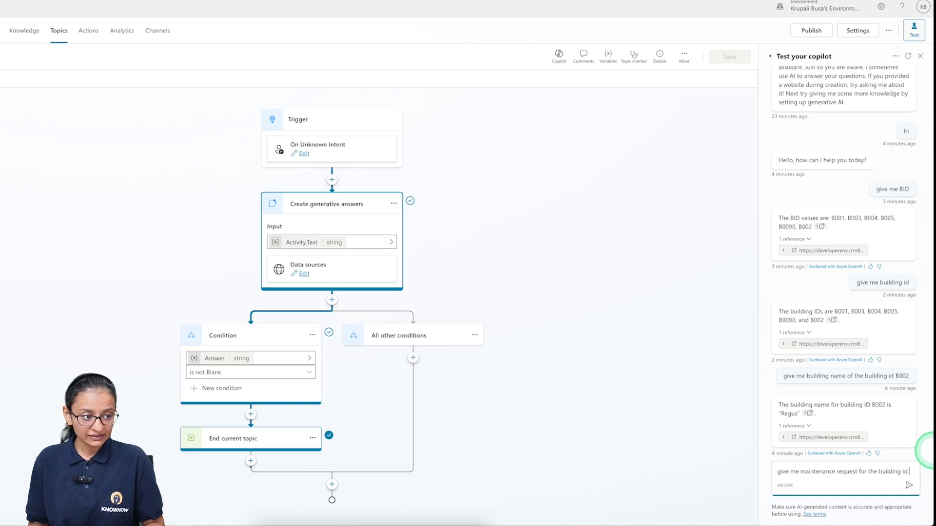
{"action": "type", "text": "B002"}
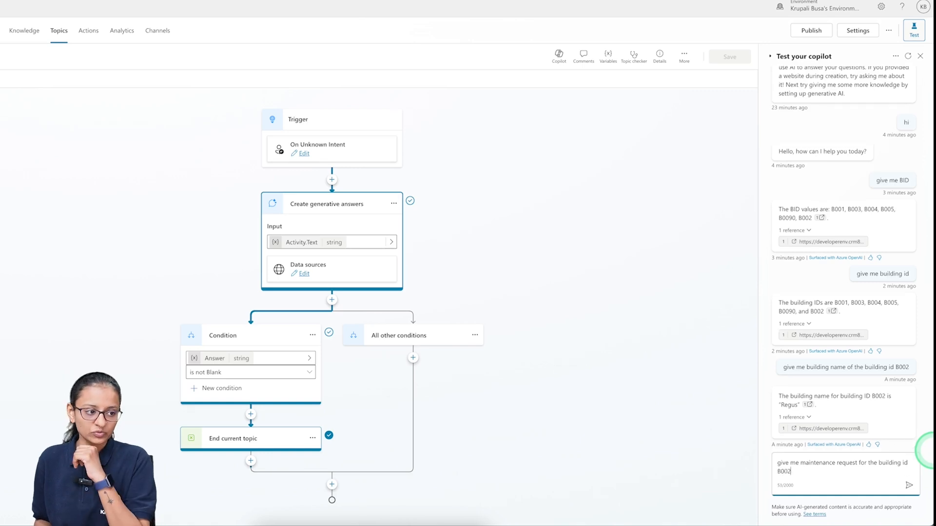
{"action": "key", "text": "Return"}
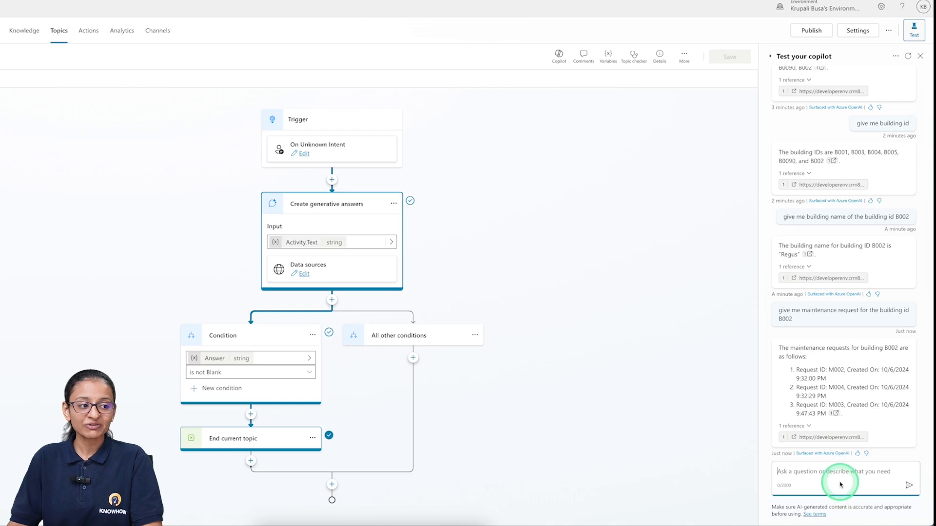
Step: Ask the test copilot "give me maintenance request for the building", without naming a building ID
{"action": "type", "text": "give man"}
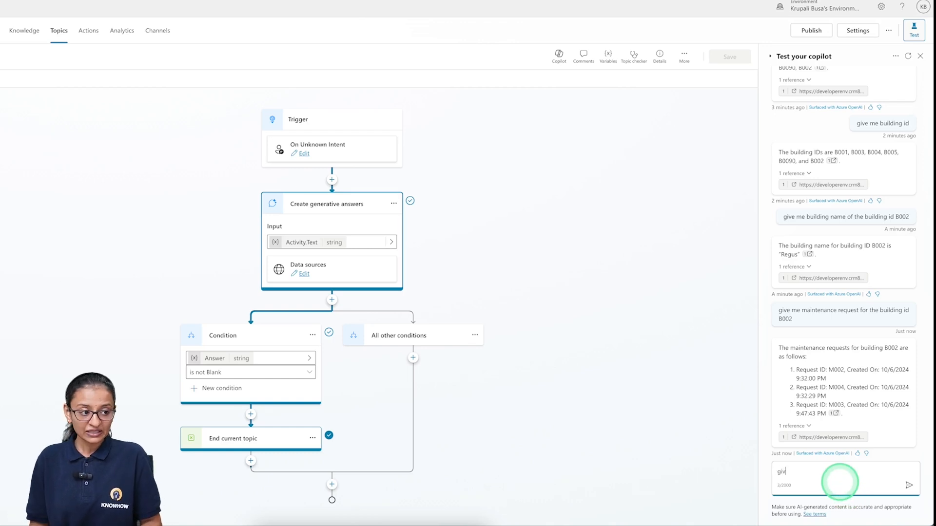
{"action": "key", "text": "BackSpace"}
{"action": "key", "text": "BackSpace"}
{"action": "key", "text": "BackSpace"}
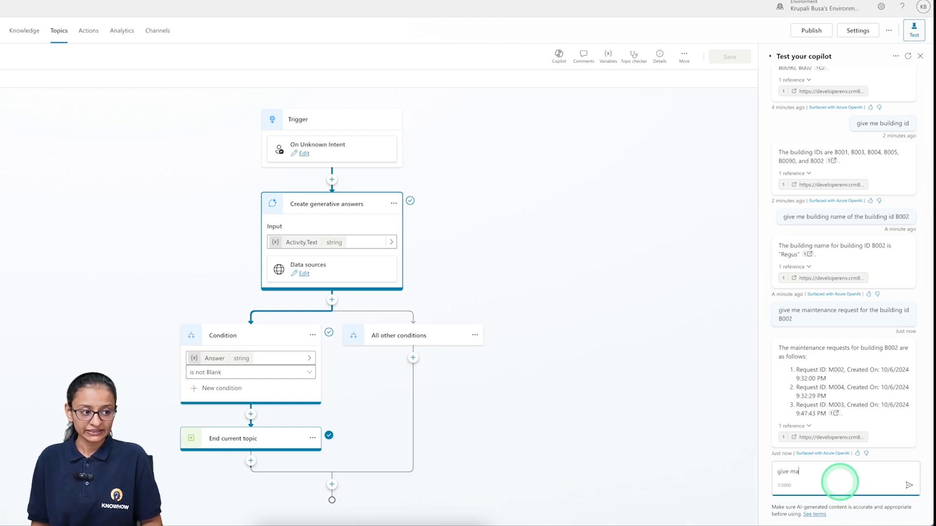
{"action": "type", "text": "me n"}
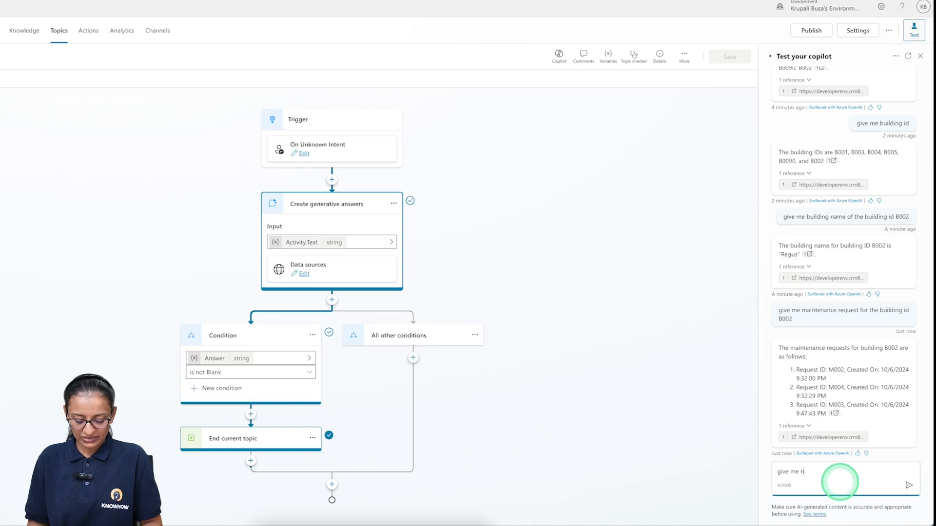
{"action": "type", "text": "ame of the"}
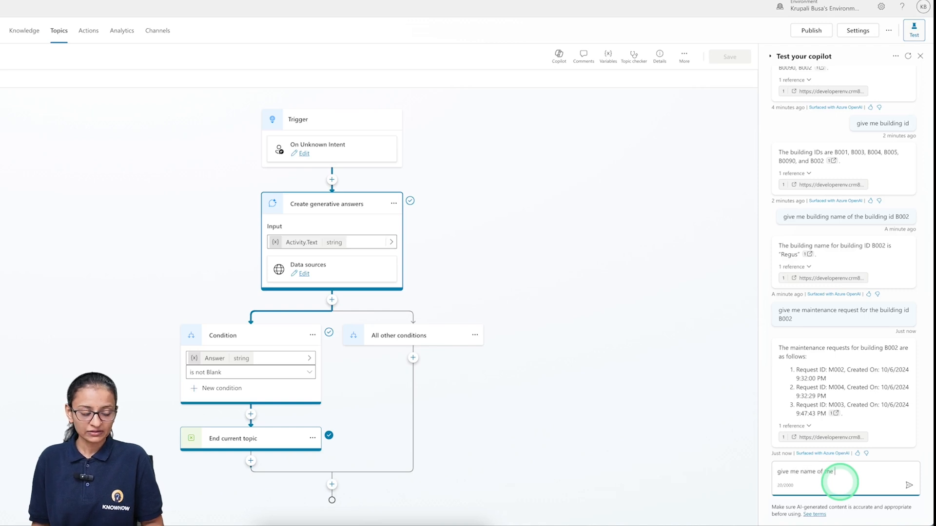
{"action": "key", "text": "BackSpace"}
{"action": "key", "text": "BackSpace"}
{"action": "key", "text": "BackSpace"}
{"action": "key", "text": "BackSpace"}
{"action": "key", "text": "BackSpace"}
{"action": "key", "text": "BackSpace"}
{"action": "key", "text": "BackSpace"}
{"action": "key", "text": "BackSpace"}
{"action": "key", "text": "BackSpace"}
{"action": "key", "text": "BackSpace"}
{"action": "type", "text": "re"}
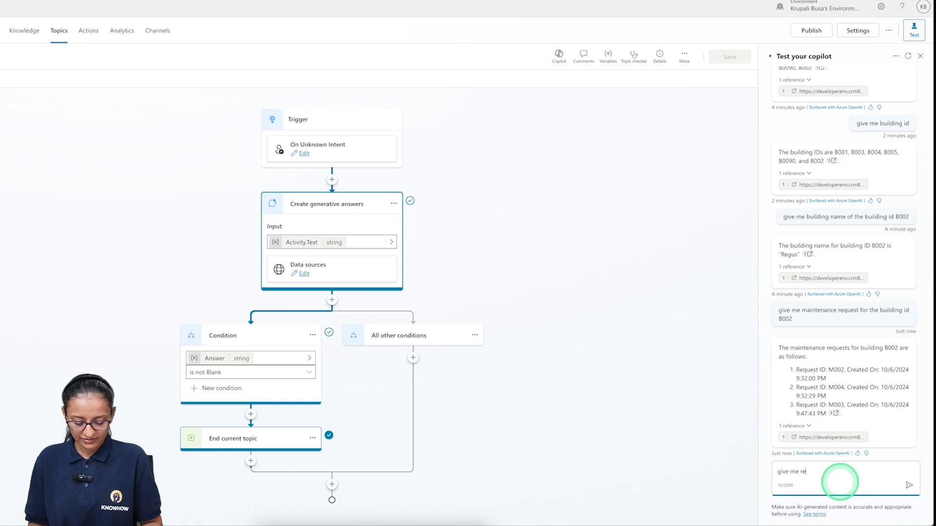
{"action": "key", "text": "BackSpace"}
{"action": "key", "text": "BackSpace"}
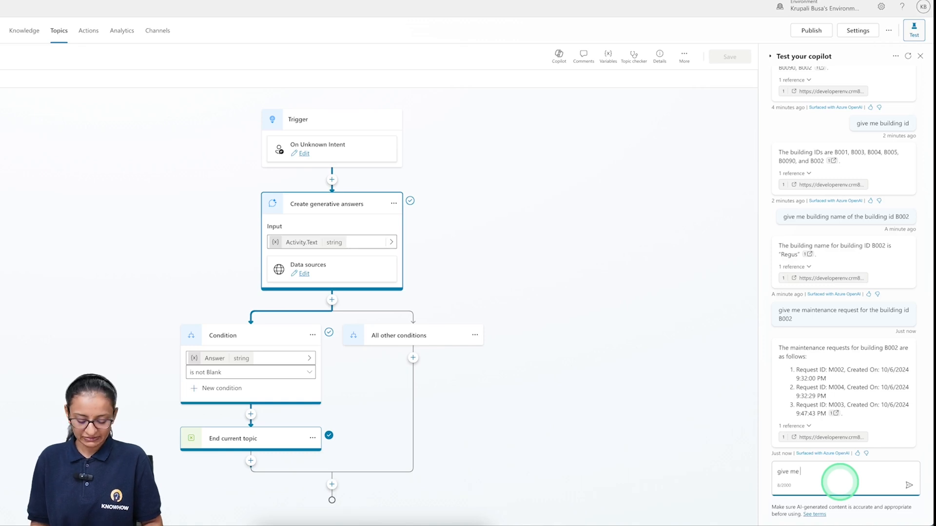
{"action": "type", "text": "maintenance request for the building"}
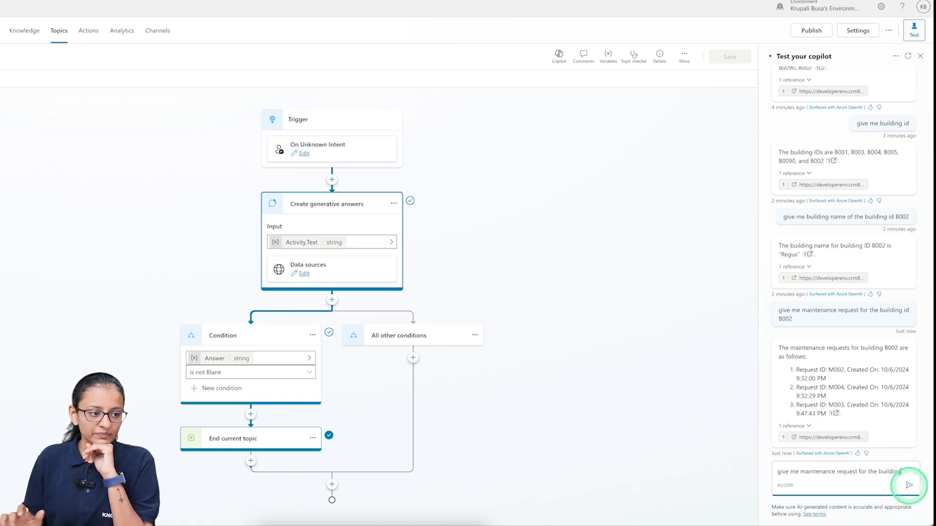
{"action": "left_click", "coordinate": [909, 485]}
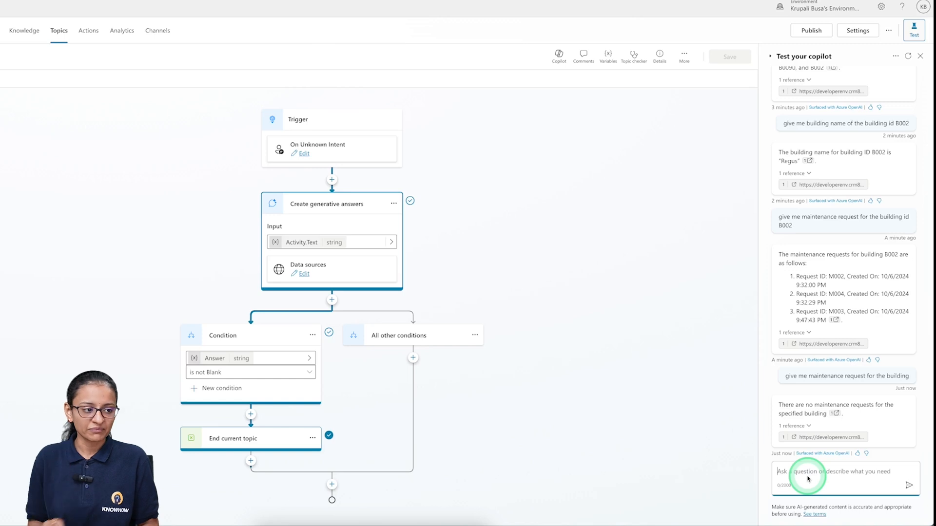
Step: Ask the test copilot "give me BName for the MID M002"
{"action": "type", "text": "give me B"}
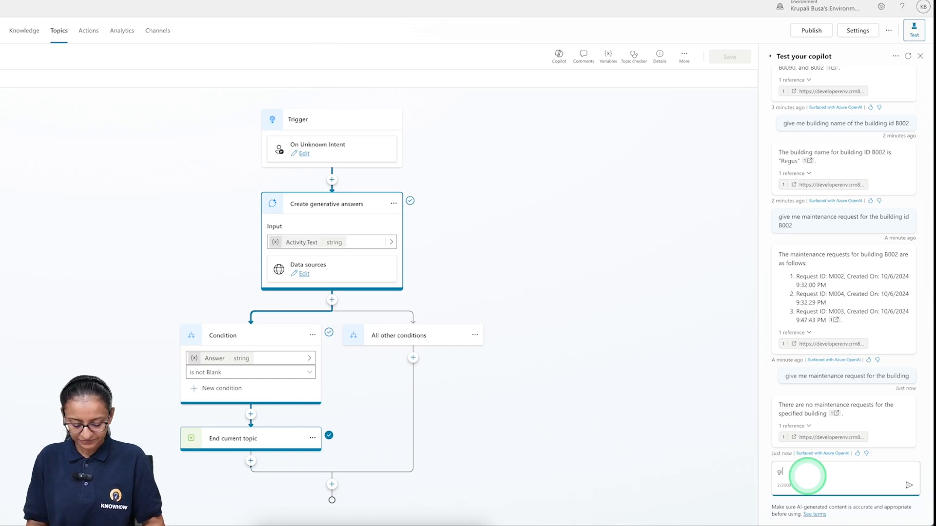
{"action": "type", "text": "Name"}
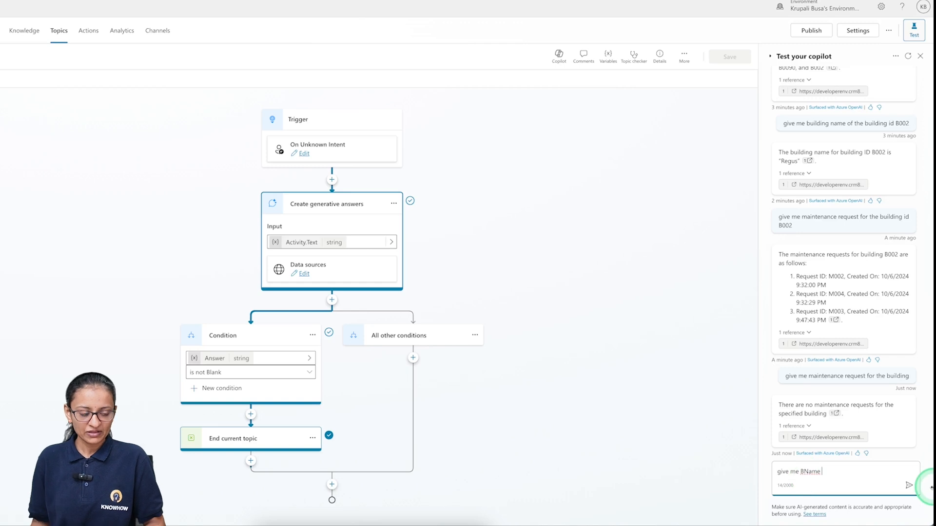
{"action": "type", "text": " for the the"}
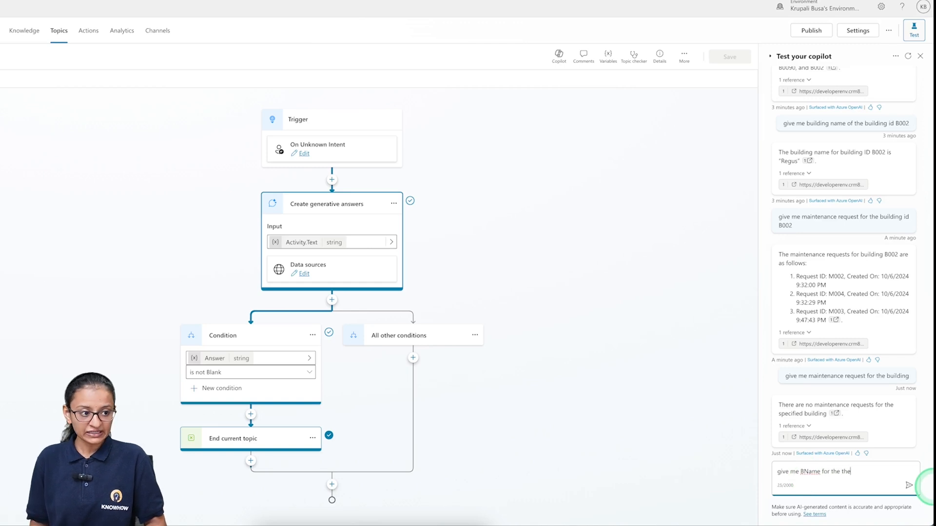
{"action": "key", "text": "BackSpace"}
{"action": "key", "text": "BackSpace"}
{"action": "key", "text": "BackSpace"}
{"action": "key", "text": "BackSpace"}
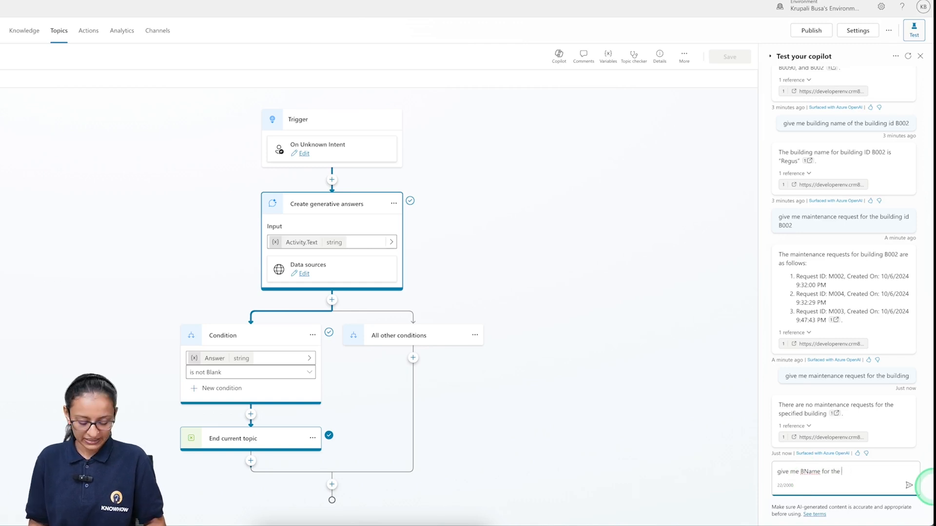
{"action": "type", "text": "MID"}
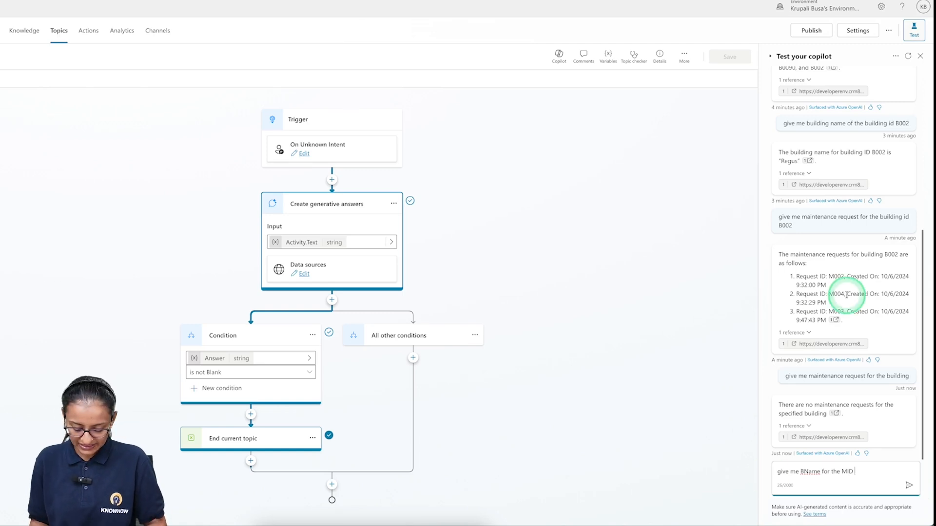
{"action": "type", "text": " M002"}
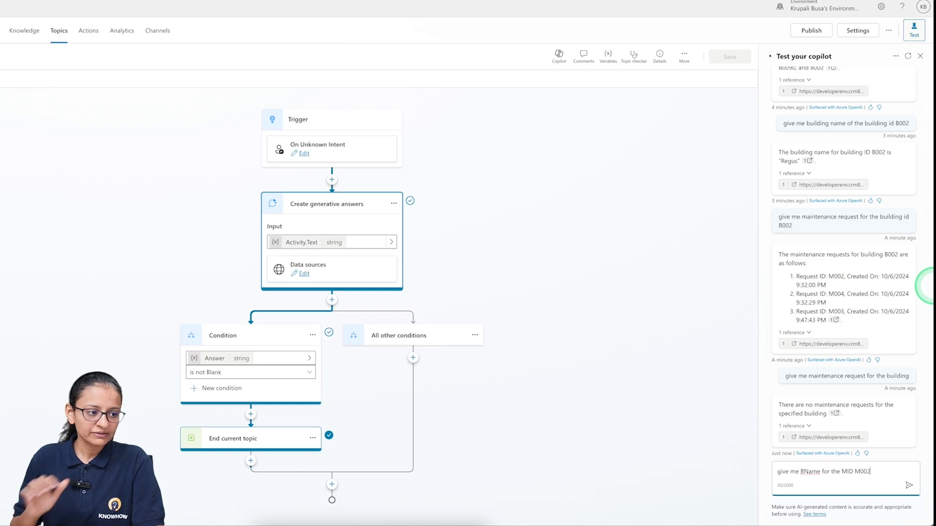
{"action": "key", "text": "Return"}
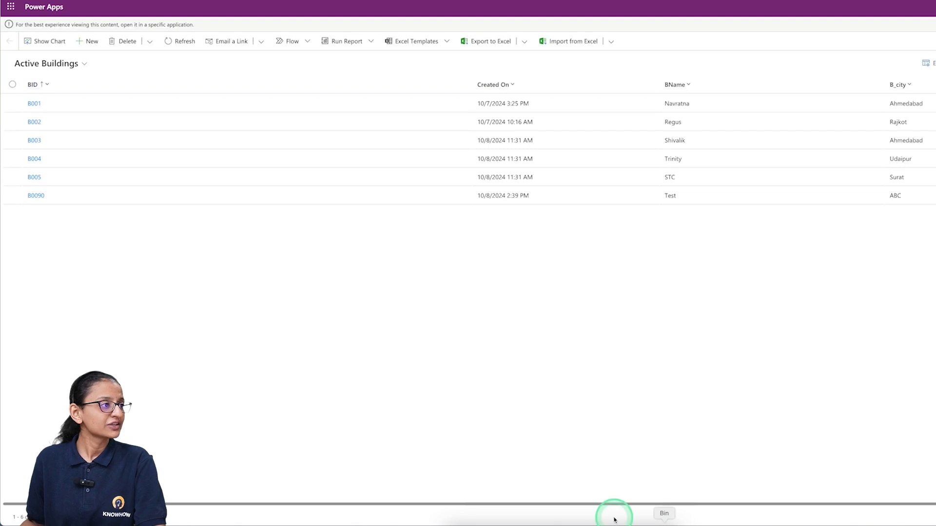
Step: View the B001 building record from the Active Buildings list and return to the topic in Copilot Studio
{"action": "left_click", "coordinate": [30, 105]}
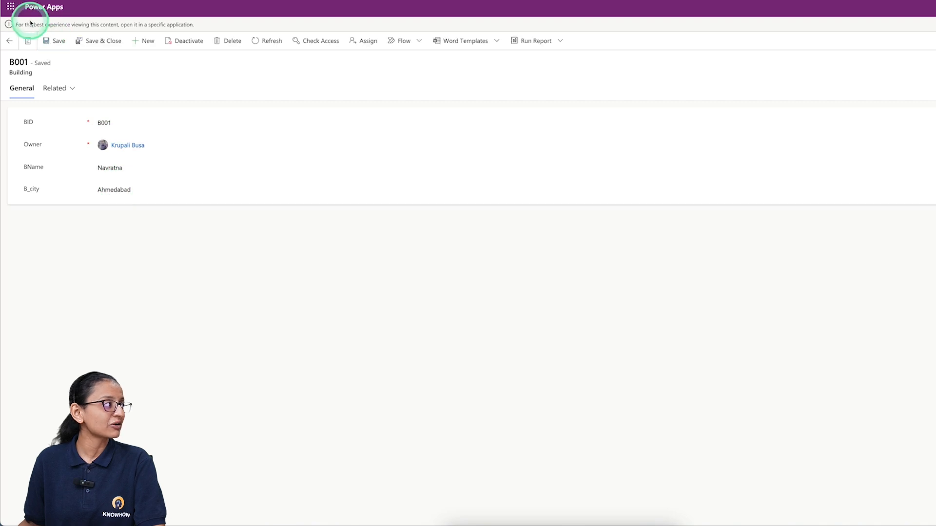
{"action": "left_click", "coordinate": [10, 41]}
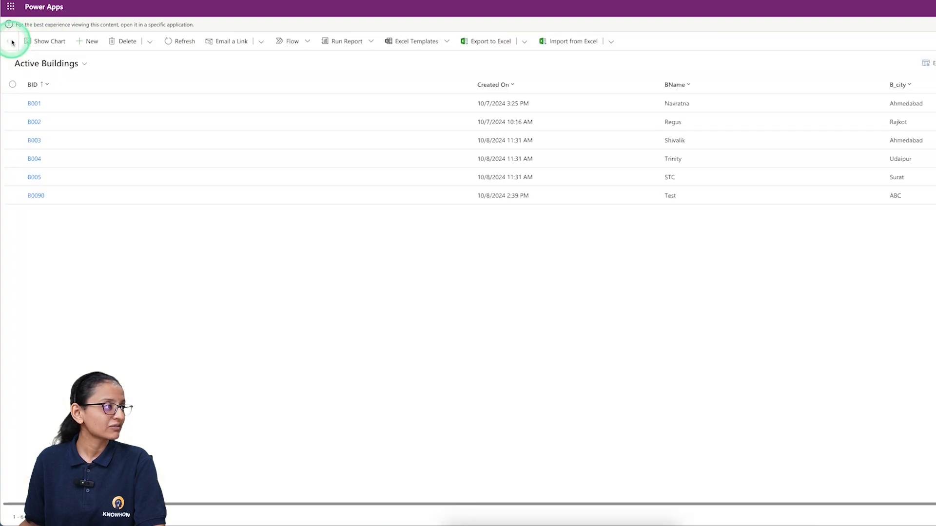
{"action": "left_click", "coordinate": [405, 41]}
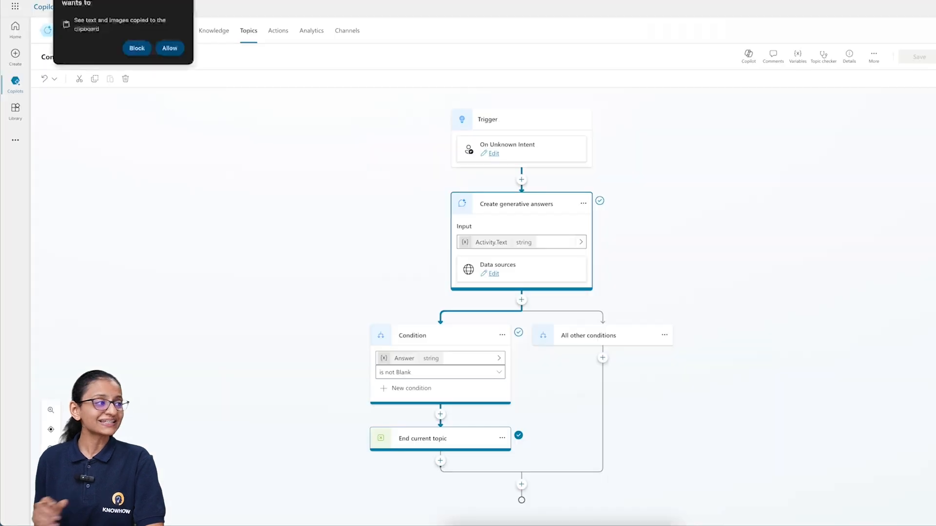